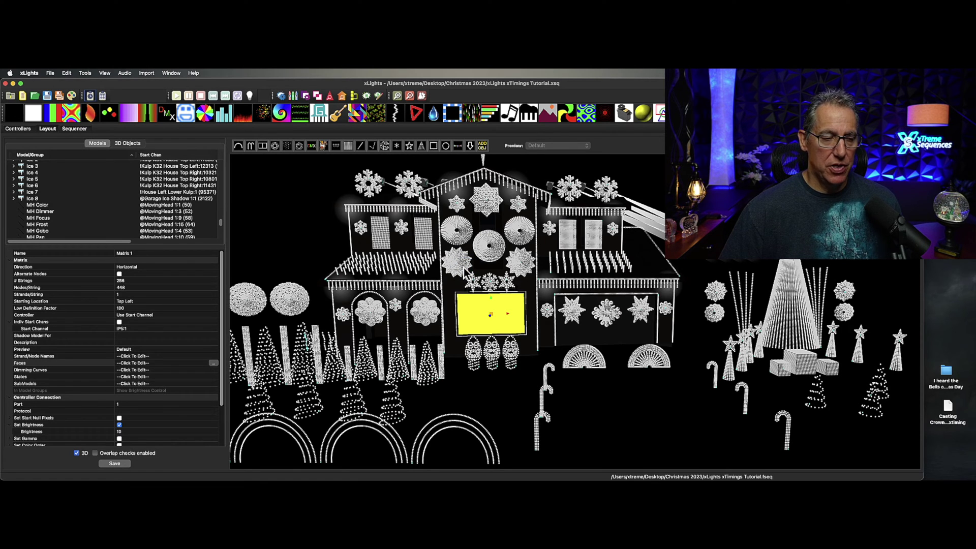
- Select the Faces property of Matrix 1 in the layout
{"action": "left_click", "coordinate": [26, 364]}
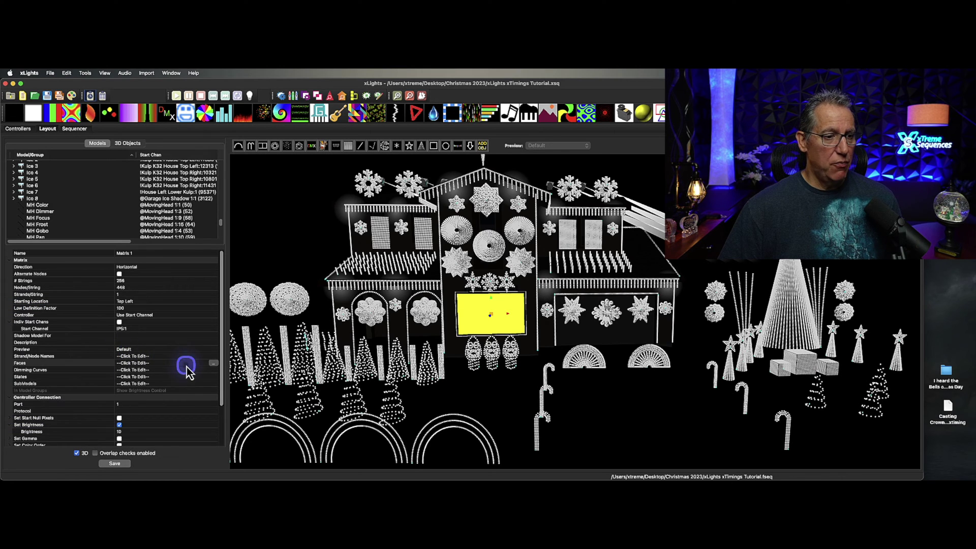
- Review the existing Cheap Trick 2 definition and Matrix face type, then start adding a new face definition
{"action": "left_click", "coordinate": [213, 363]}
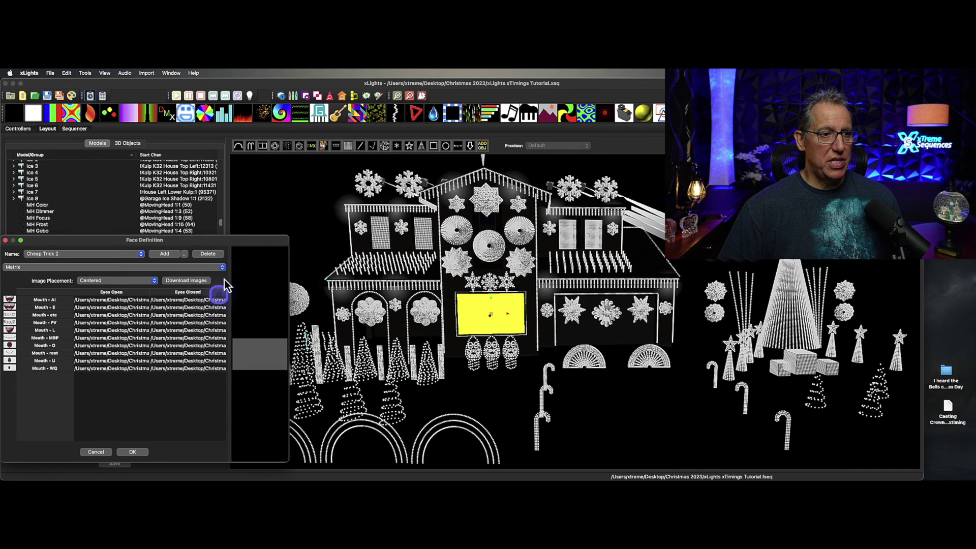
{"action": "left_click_drag", "start_coordinate": [231, 244], "coordinate": [336, 192]}
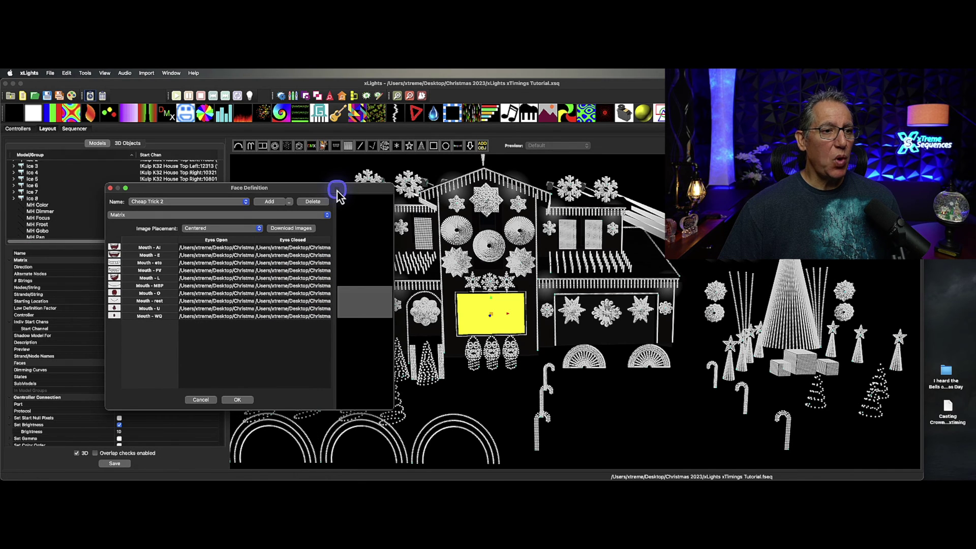
{"action": "left_click", "coordinate": [245, 203]}
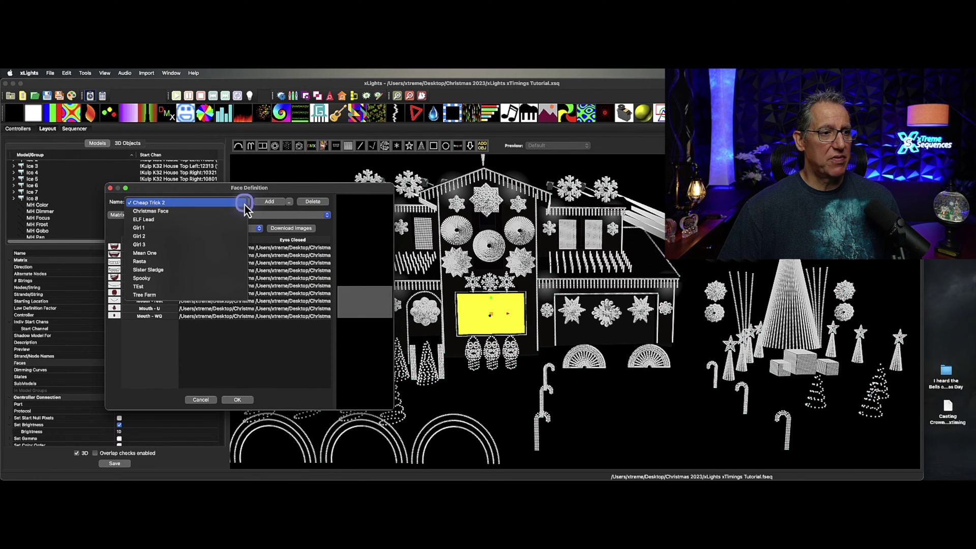
{"action": "left_click", "coordinate": [245, 203]}
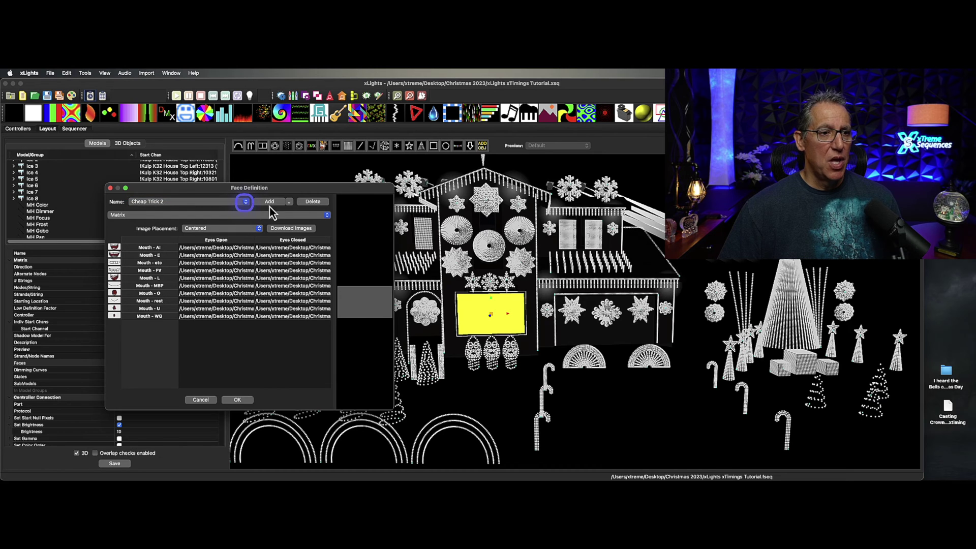
{"action": "left_click", "coordinate": [326, 217]}
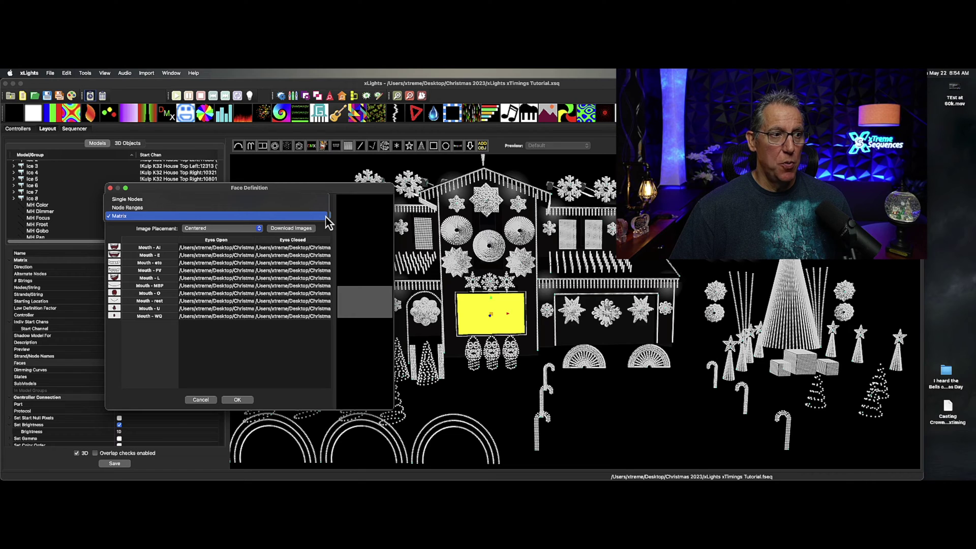
{"action": "left_click", "coordinate": [326, 217]}
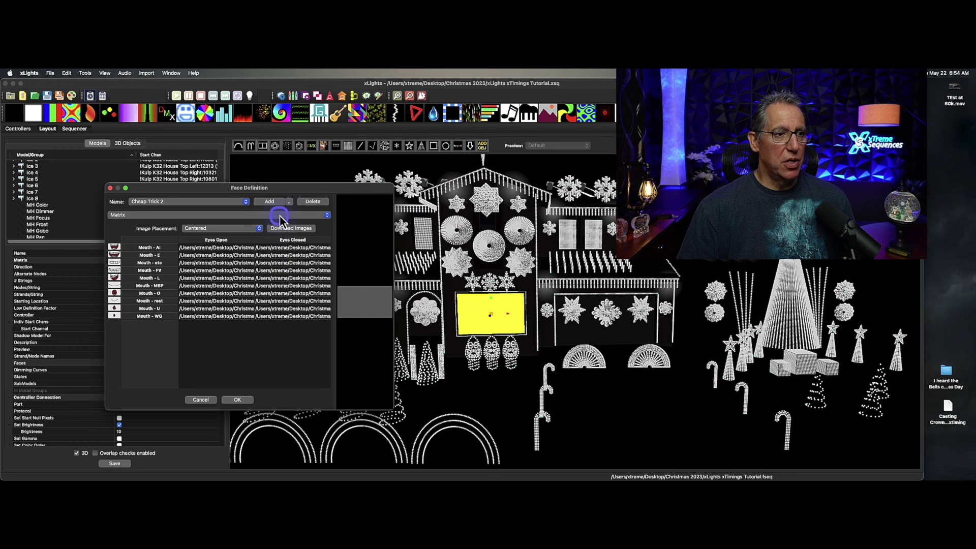
{"action": "left_click", "coordinate": [278, 202]}
{"action": "type", "text": "C"}
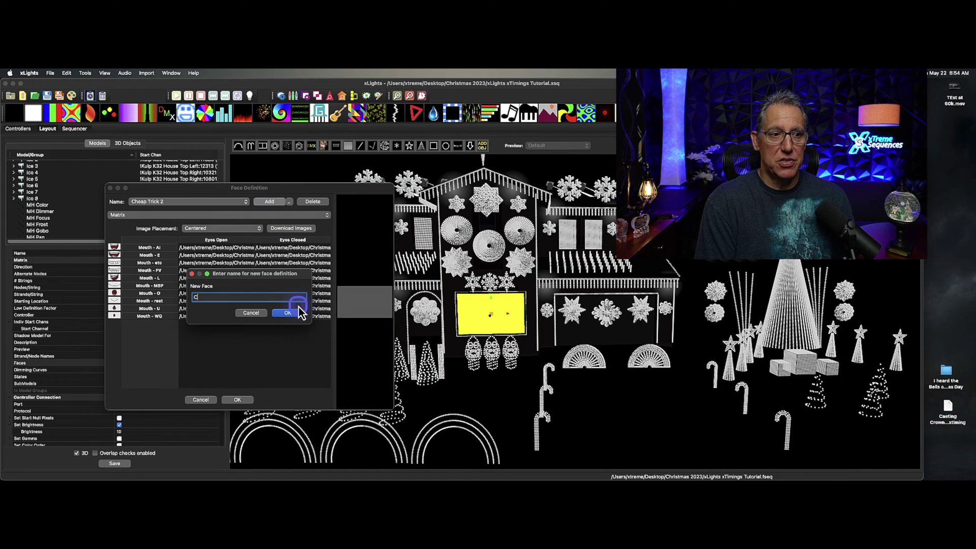
{"action": "type", "text": "reepy"}
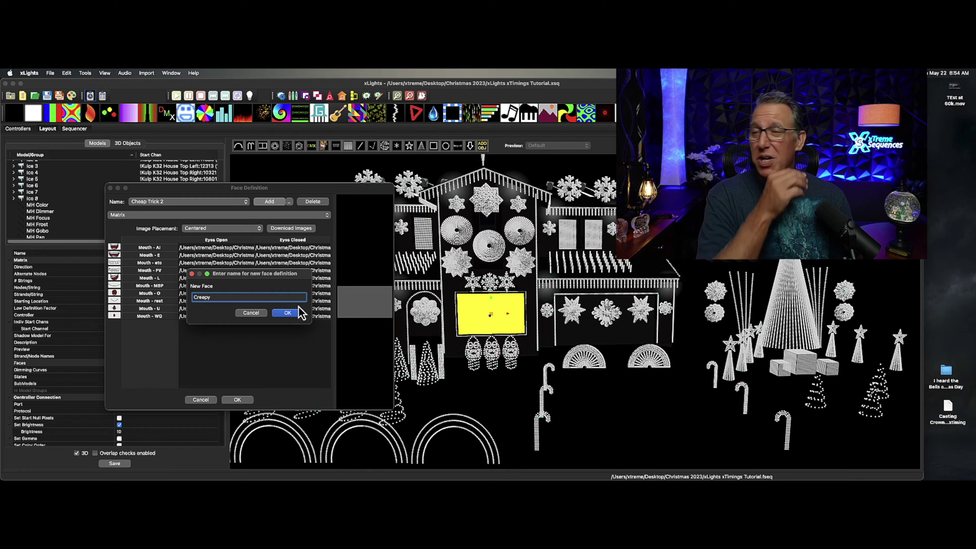
- Name the new face definition 'Angel', correcting typos, and confirm it
{"action": "key", "text": "BackSpace"}
{"action": "key", "text": "BackSpace"}
{"action": "key", "text": "BackSpace"}
{"action": "key", "text": "BackSpace"}
{"action": "key", "text": "BackSpace"}
{"action": "key", "text": "BackSpace"}
{"action": "type", "text": "Angle"}
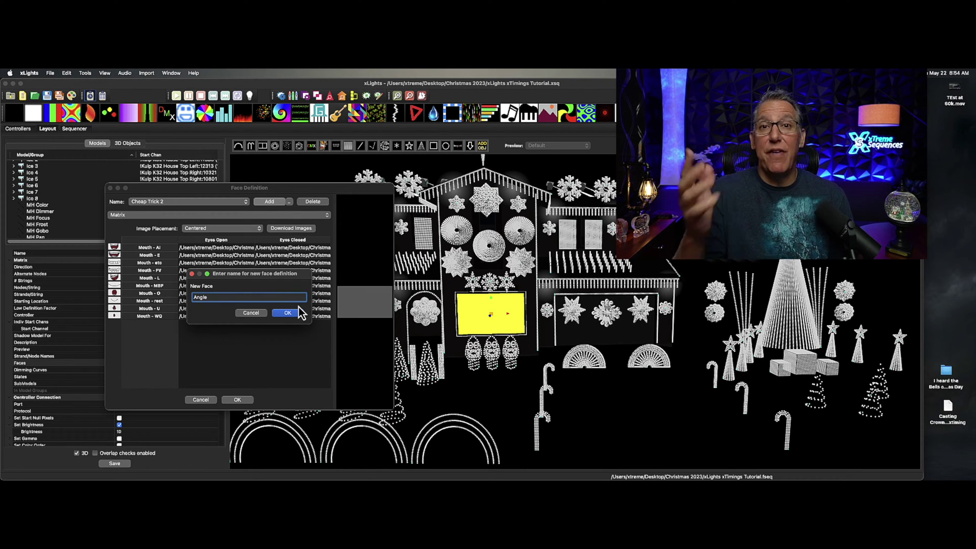
{"action": "key", "text": "BackSpace"}
{"action": "key", "text": "BackSpace"}
{"action": "type", "text": "e"}
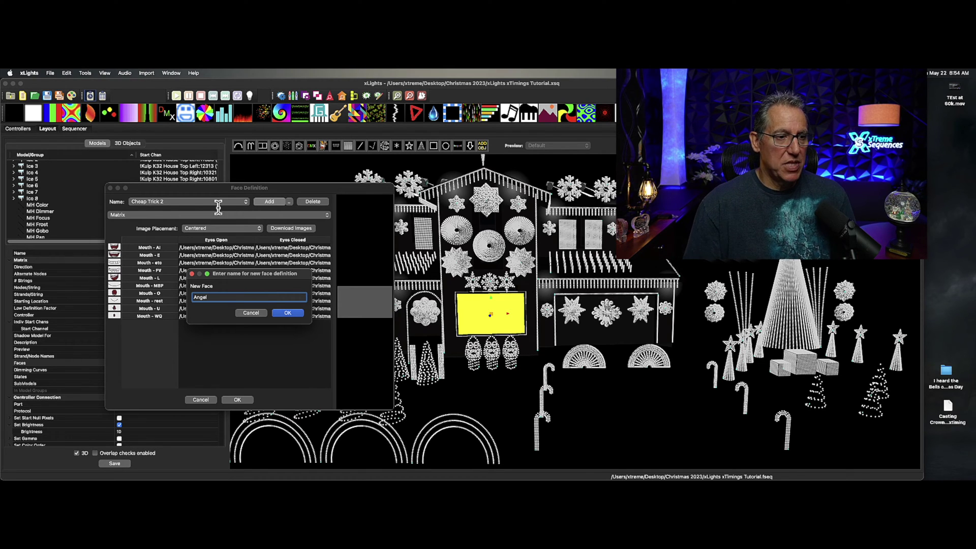
{"action": "left_click", "coordinate": [284, 313]}
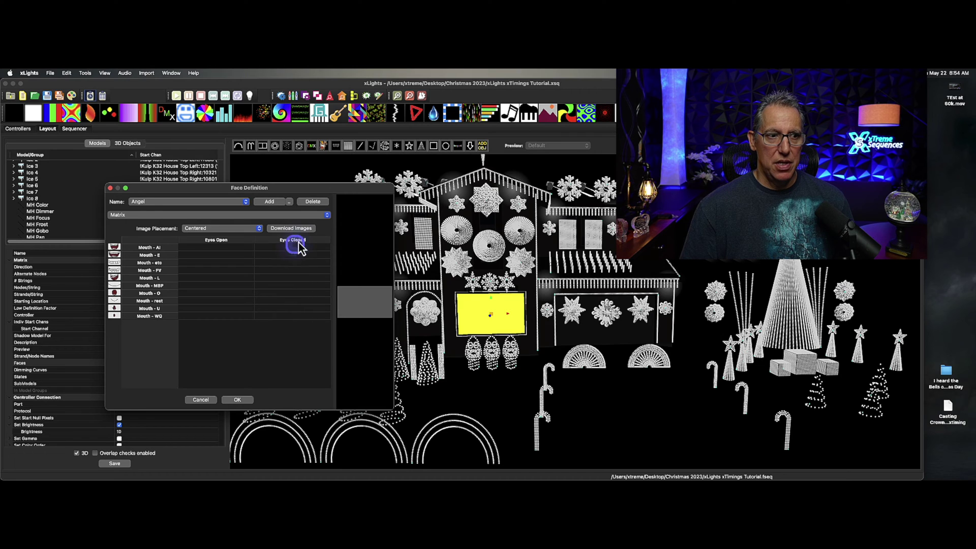
- Browse the downloadable face image catalog and clear its search
{"action": "left_click", "coordinate": [302, 230]}
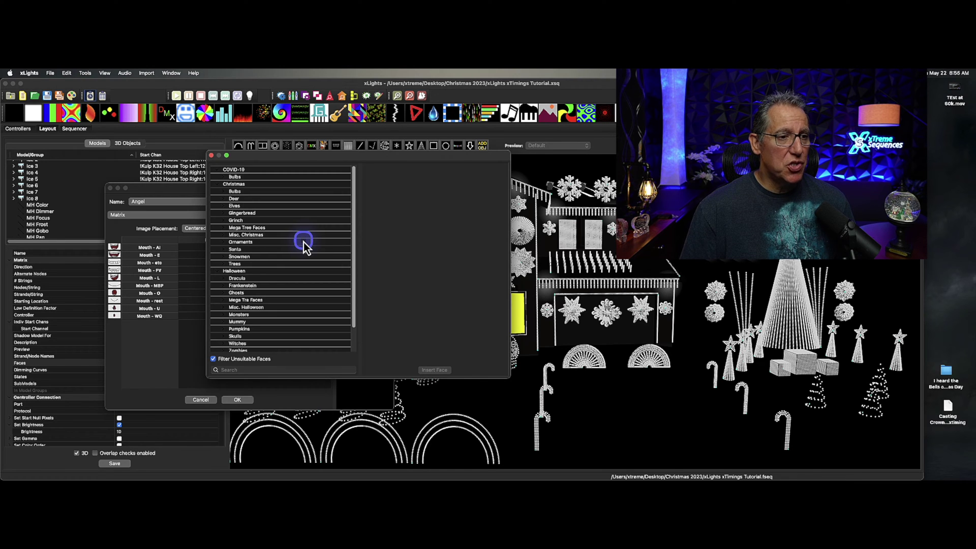
{"action": "scroll", "coordinate": [304, 241], "scroll_direction": "down", "scroll_amount": 1}
{"action": "left_click", "coordinate": [252, 371]}
{"action": "type", "text": "angel"}
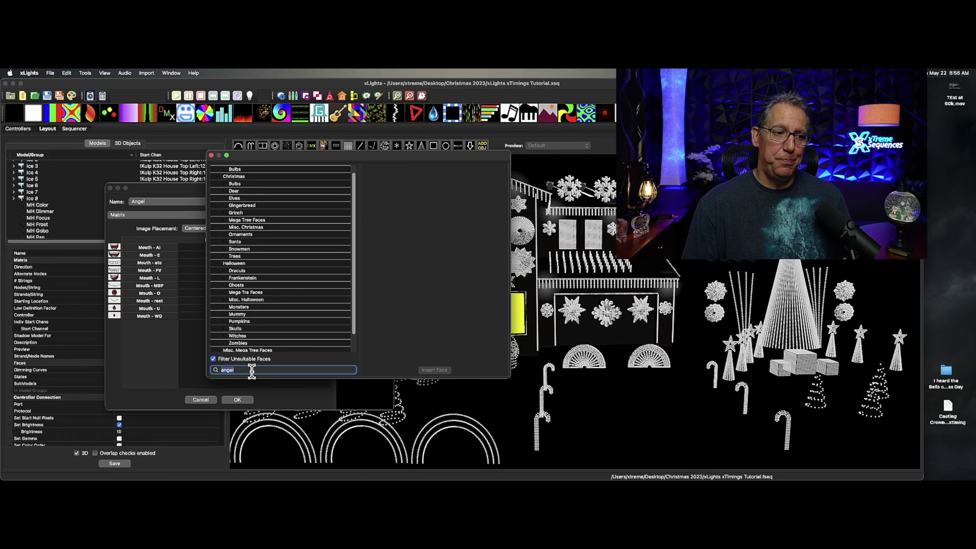
{"action": "key", "text": "BackSpace"}
{"action": "key", "text": "BackSpace"}
{"action": "key", "text": "BackSpace"}
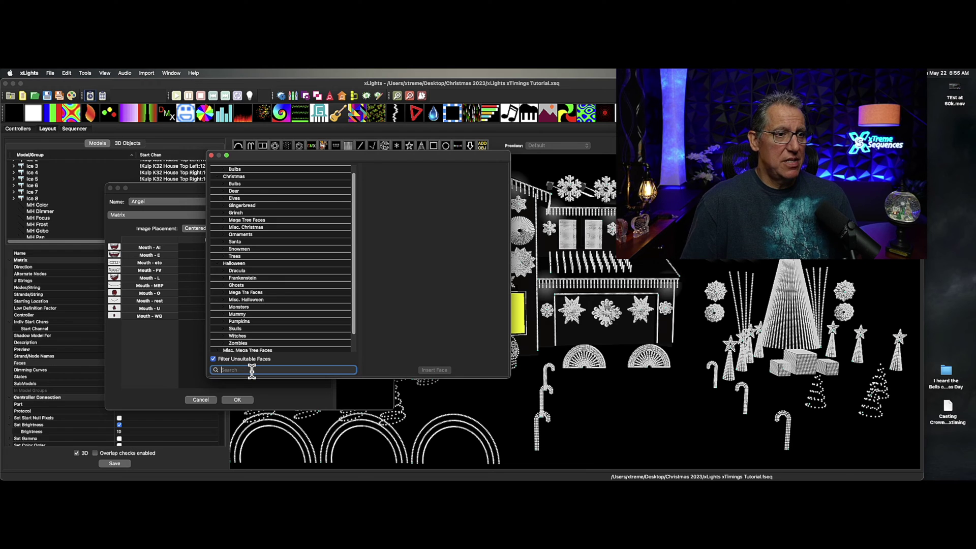
{"action": "left_click", "coordinate": [291, 271]}
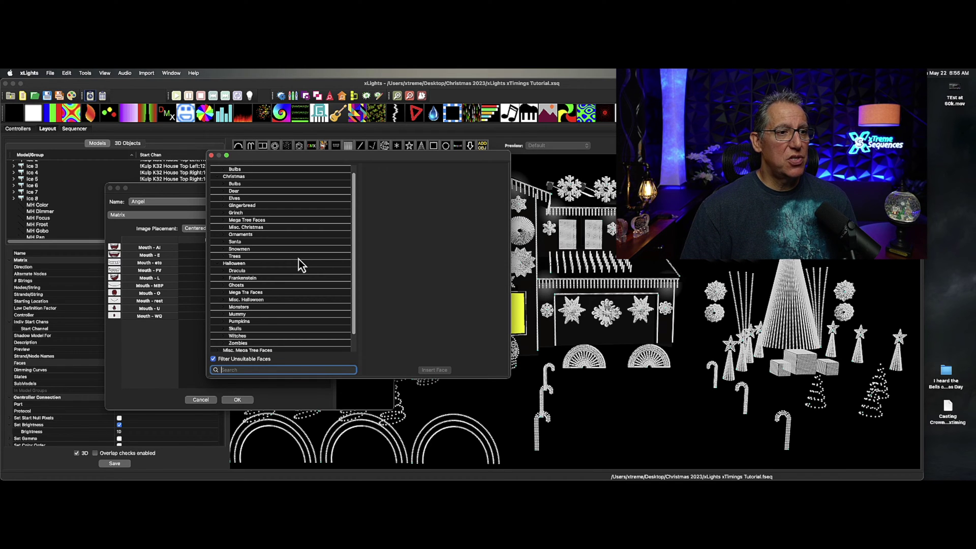
{"action": "scroll", "coordinate": [303, 282], "scroll_direction": "down", "scroll_amount": 2}
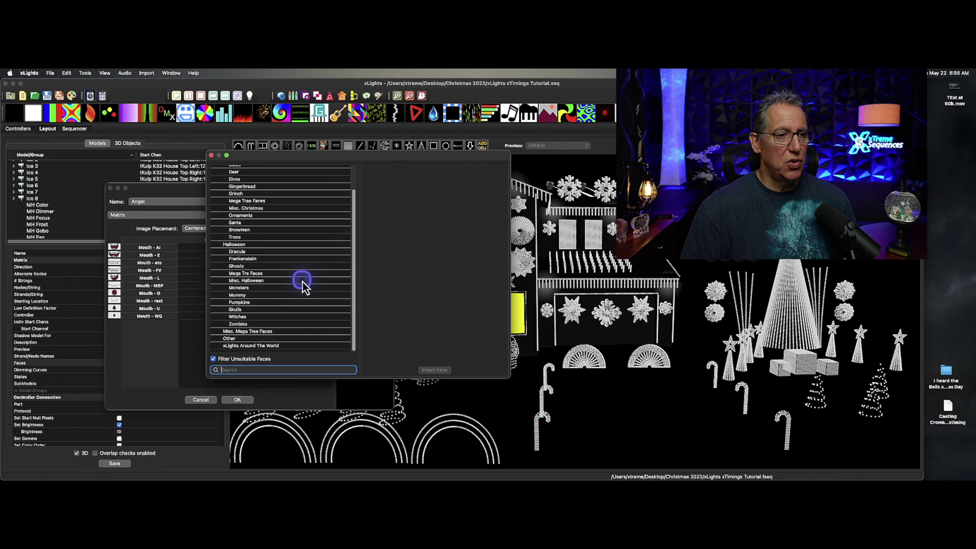
- Expand the Other category and insert the Snow White images into the Angel definition
{"action": "left_click", "coordinate": [233, 339]}
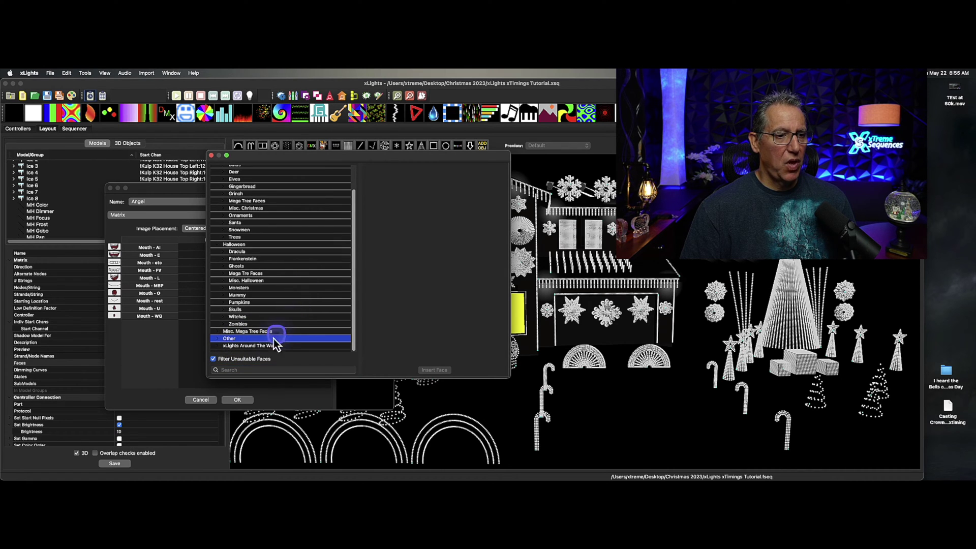
{"action": "left_click", "coordinate": [218, 339]}
{"action": "scroll", "coordinate": [259, 312], "scroll_direction": "down", "scroll_amount": 2}
{"action": "scroll", "coordinate": [259, 313], "scroll_direction": "down", "scroll_amount": 3}
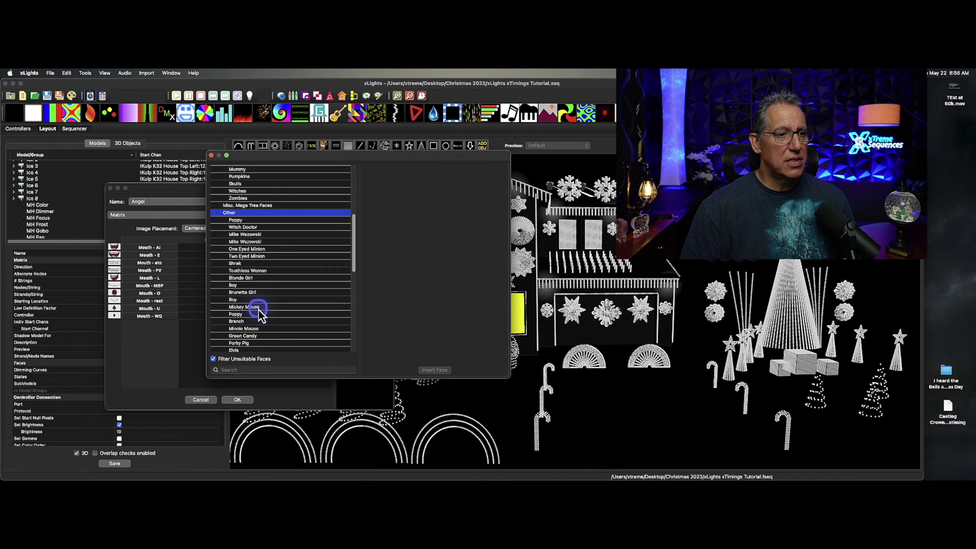
{"action": "scroll", "coordinate": [285, 310], "scroll_direction": "down", "scroll_amount": 2}
{"action": "scroll", "coordinate": [285, 310], "scroll_direction": "down", "scroll_amount": 2}
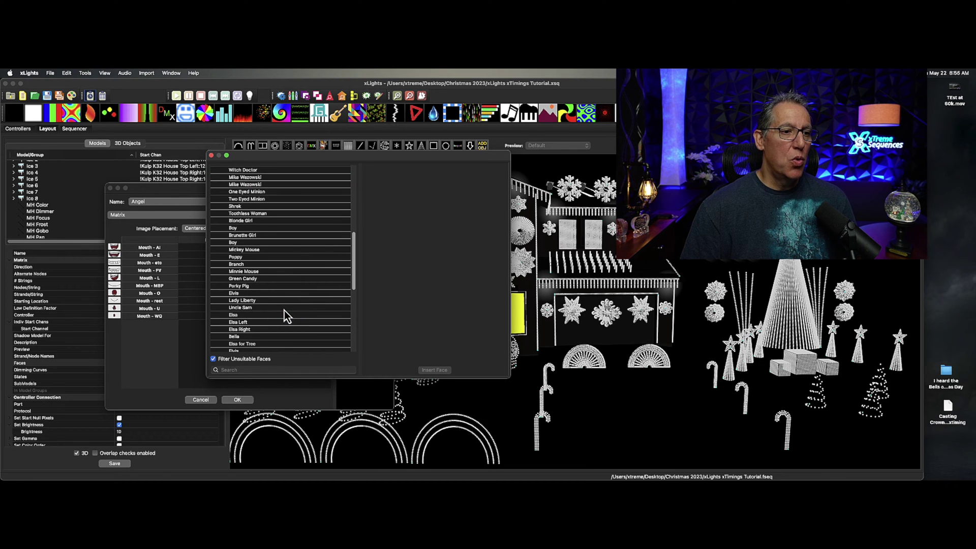
{"action": "scroll", "coordinate": [285, 311], "scroll_direction": "down", "scroll_amount": 2}
{"action": "scroll", "coordinate": [284, 310], "scroll_direction": "down", "scroll_amount": 1}
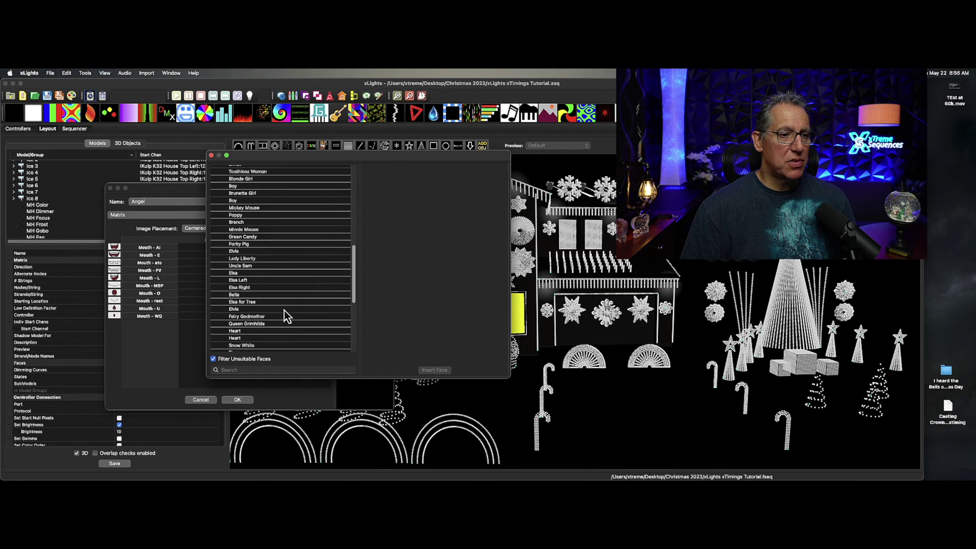
{"action": "scroll", "coordinate": [286, 307], "scroll_direction": "down", "scroll_amount": 2}
{"action": "scroll", "coordinate": [289, 299], "scroll_direction": "down", "scroll_amount": 1}
{"action": "left_click", "coordinate": [263, 296]}
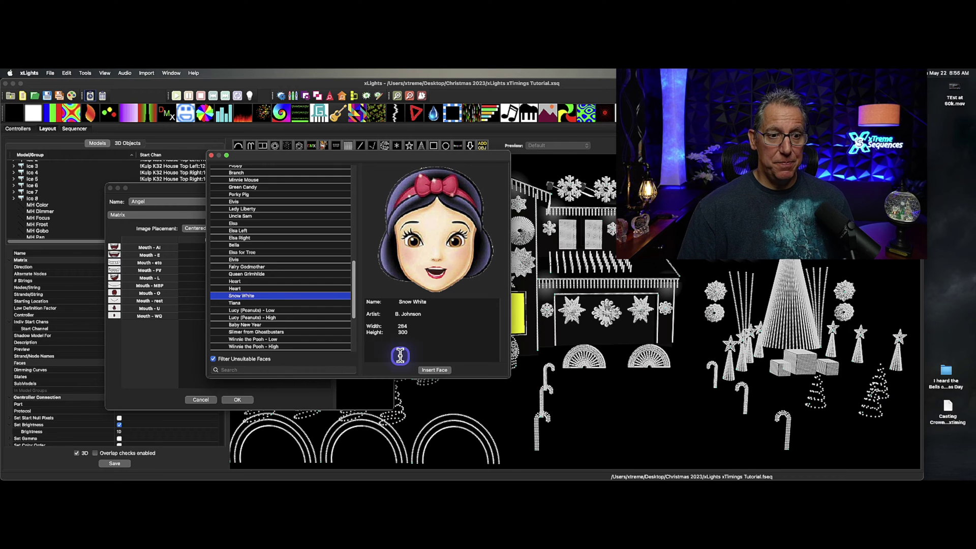
{"action": "left_click", "coordinate": [440, 369]}
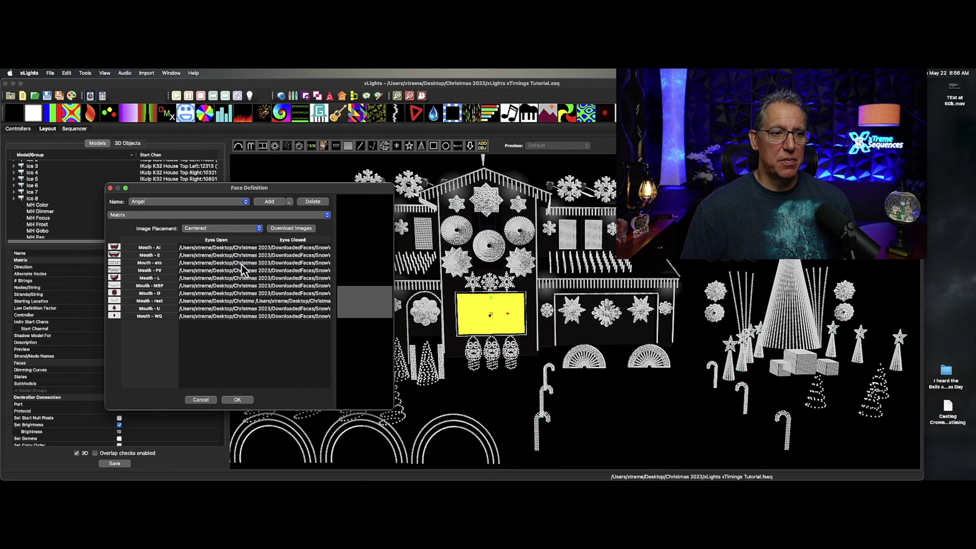
- Accept the Angel face definition and save the layout
{"action": "left_click", "coordinate": [289, 298]}
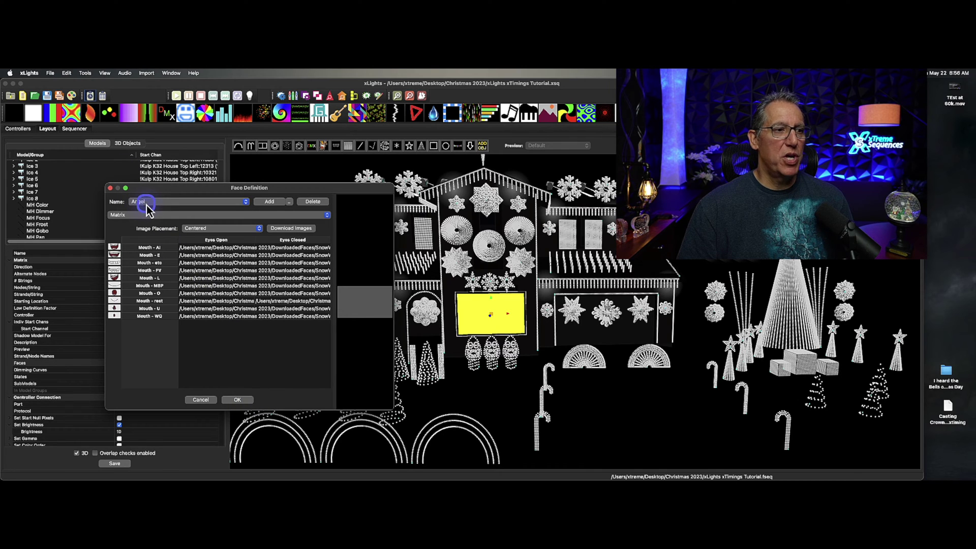
{"action": "left_click", "coordinate": [244, 275]}
{"action": "left_click", "coordinate": [237, 400]}
{"action": "left_click", "coordinate": [114, 464]}
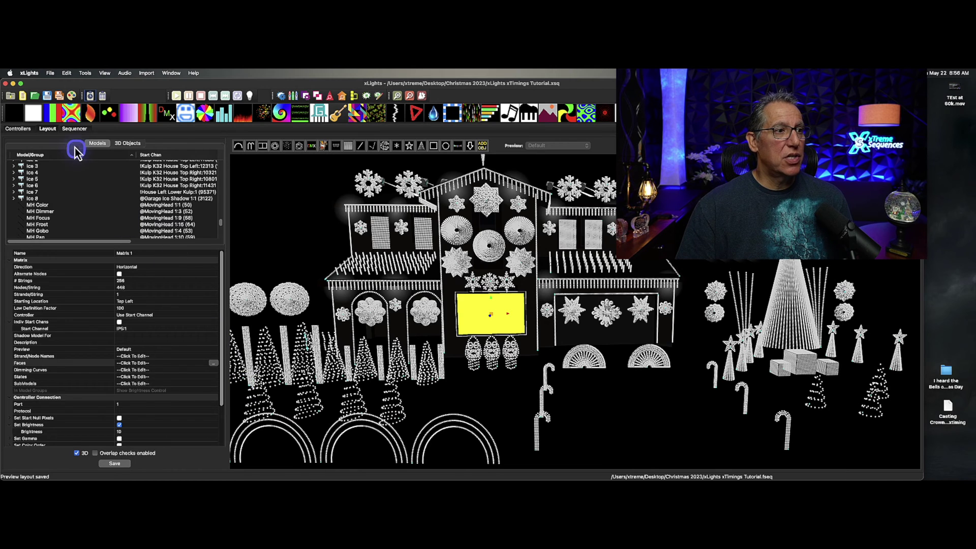
- Switch to the Sequencer and preview a few seconds of the song
{"action": "left_click", "coordinate": [75, 128]}
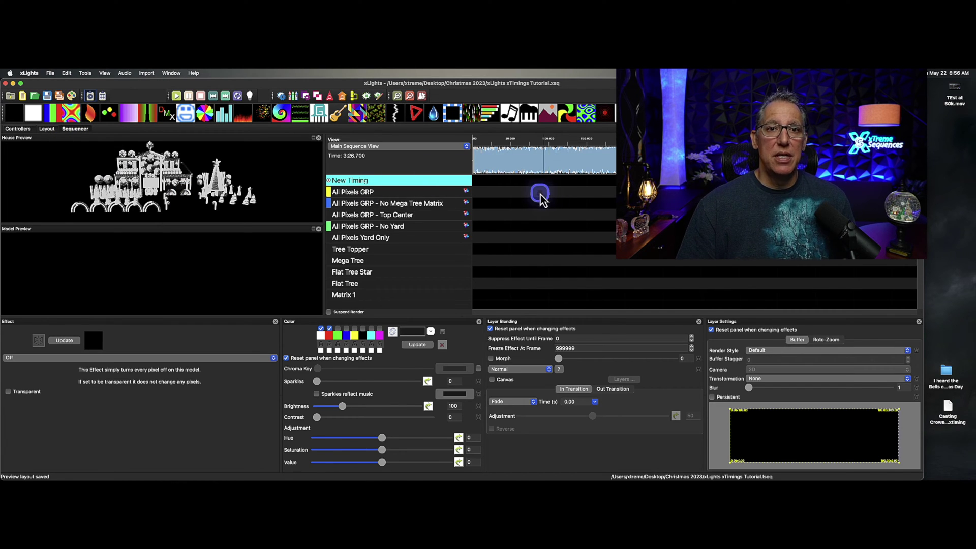
{"action": "left_click", "coordinate": [500, 143]}
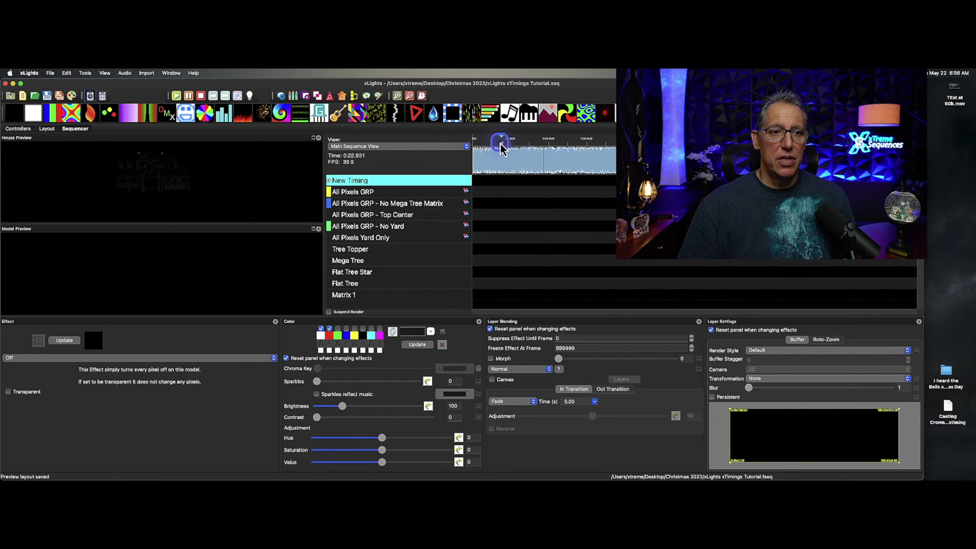
{"action": "left_click", "coordinate": [568, 184]}
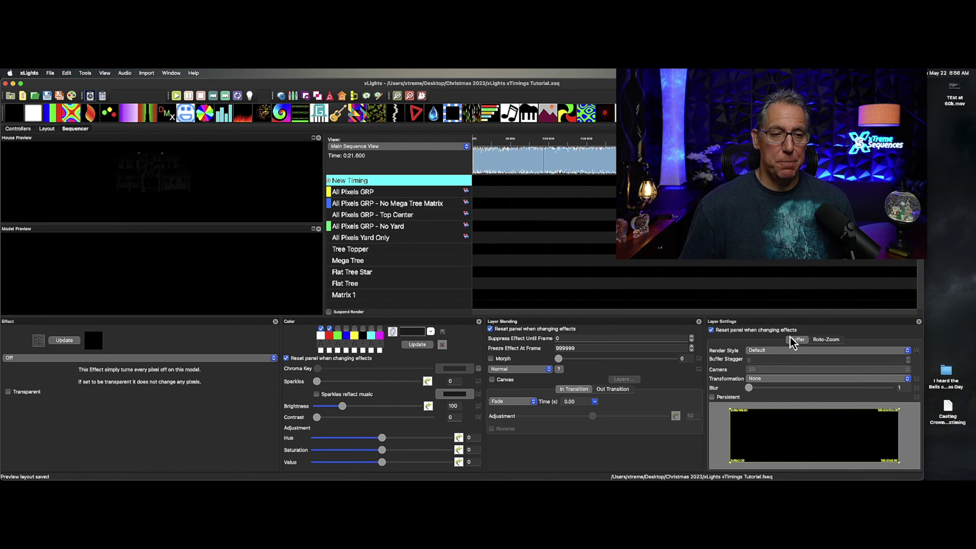
{"action": "left_click", "coordinate": [691, 347]}
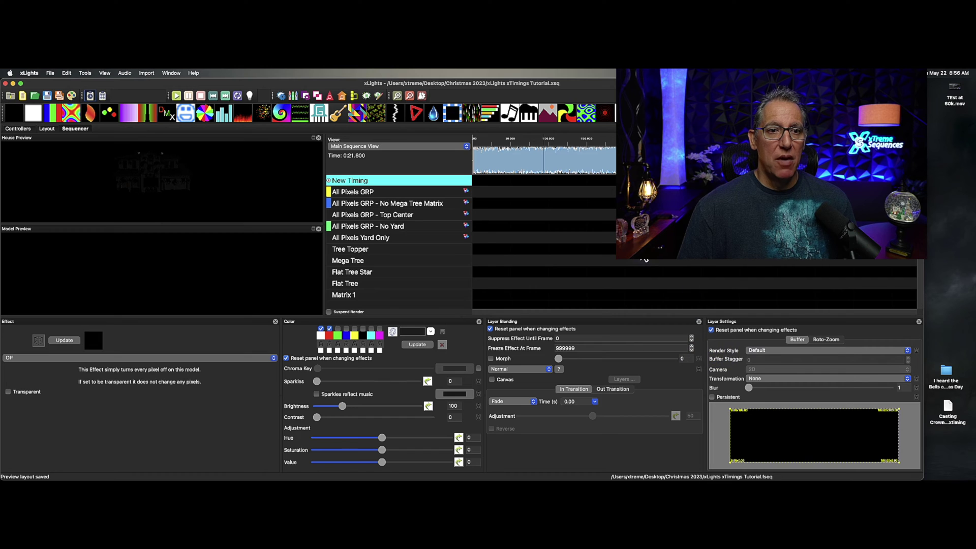
{"action": "left_click", "coordinate": [551, 162]}
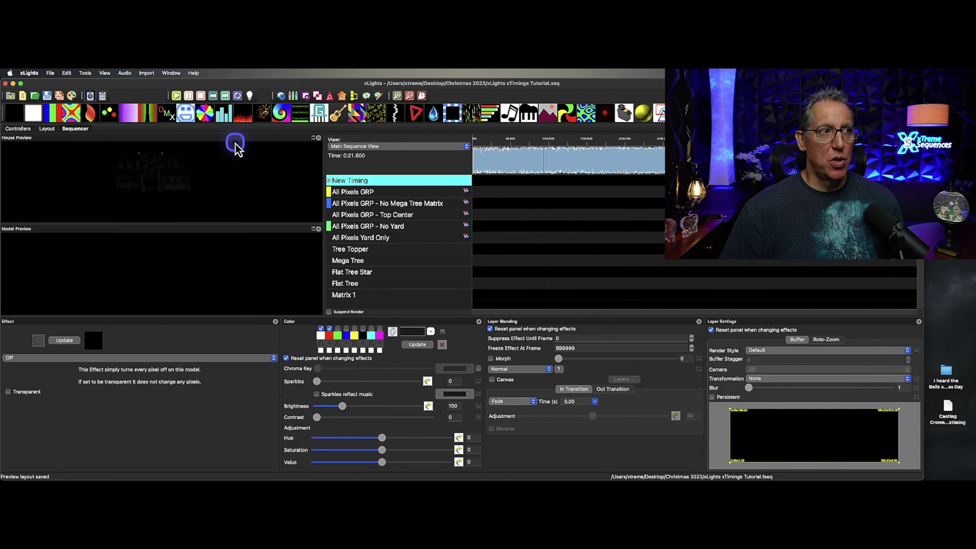
- Bring up the sequence import options
{"action": "left_click", "coordinate": [146, 75]}
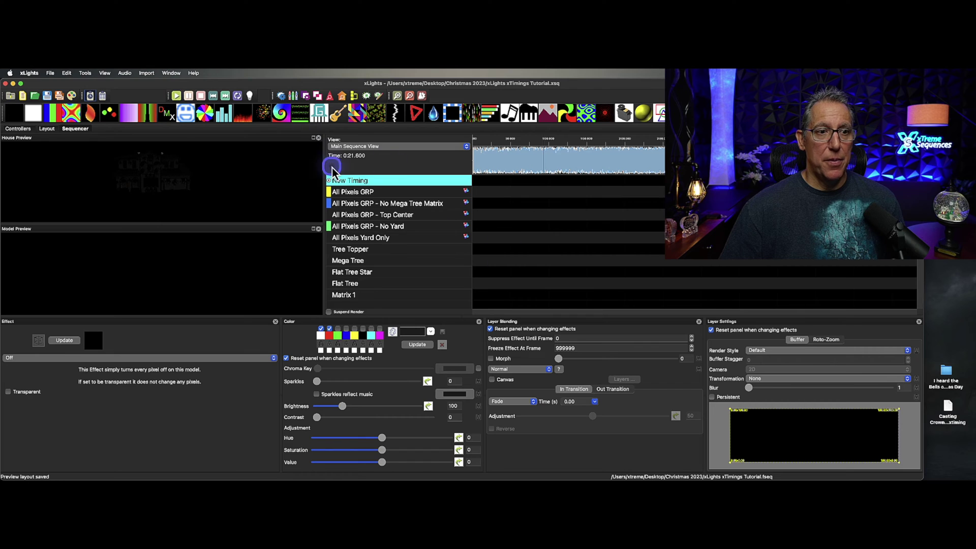
{"action": "left_click", "coordinate": [238, 116]}
- Import the Tree 1 to Tree 4 timing tracks under New Timing
{"action": "left_click", "coordinate": [147, 75]}
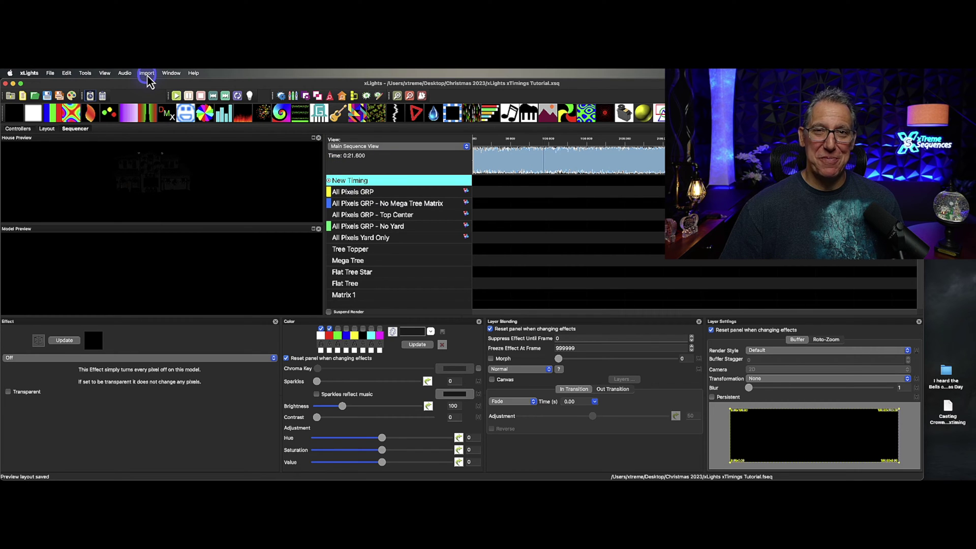
{"action": "left_click", "coordinate": [359, 183]}
{"action": "right_click", "coordinate": [361, 189]}
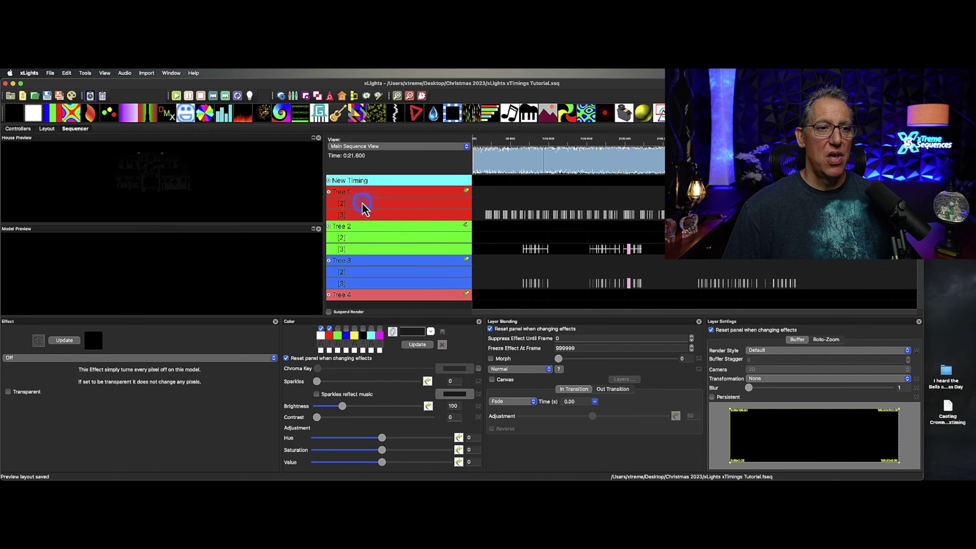
{"action": "left_click", "coordinate": [393, 202]}
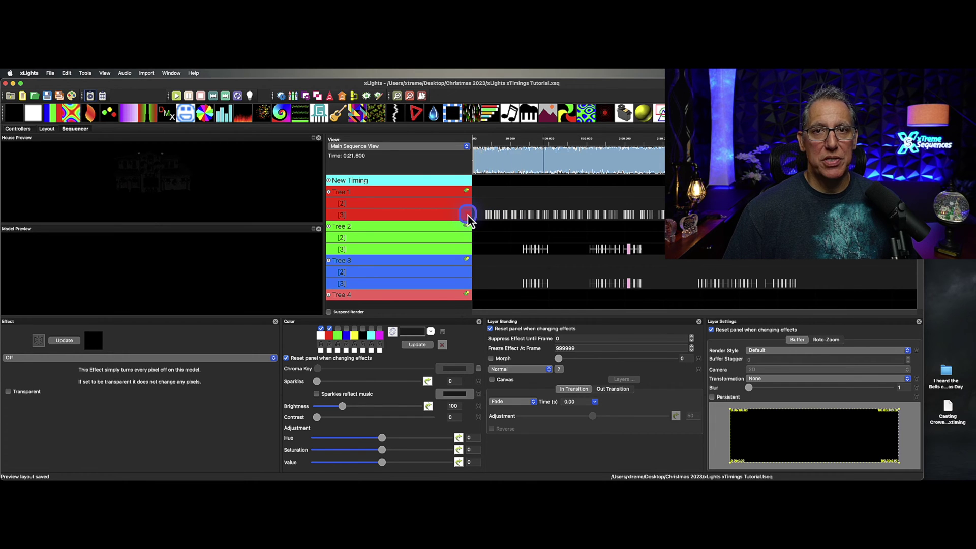
{"action": "left_click", "coordinate": [417, 208]}
- Collapse the four Tree timing tracks
{"action": "double_click", "coordinate": [412, 192]}
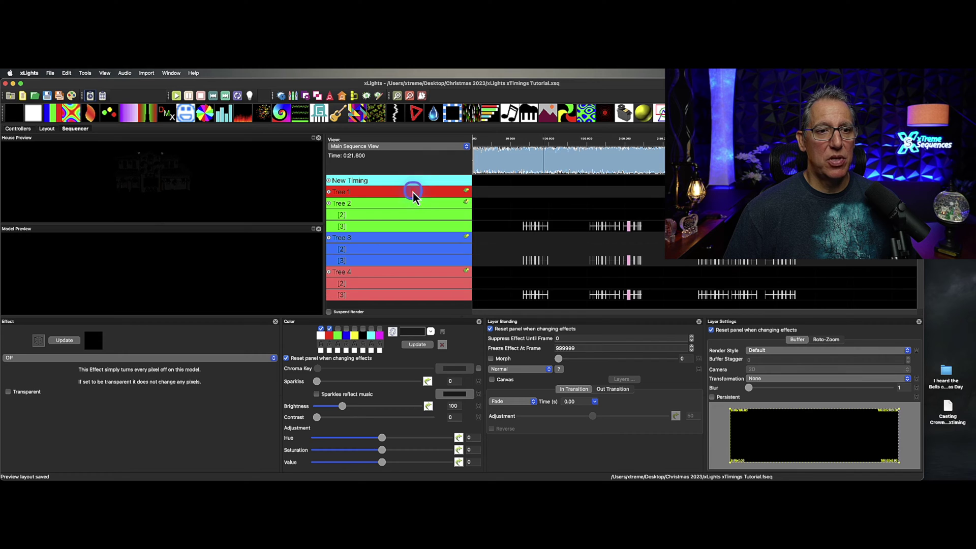
{"action": "double_click", "coordinate": [410, 203]}
{"action": "double_click", "coordinate": [409, 214]}
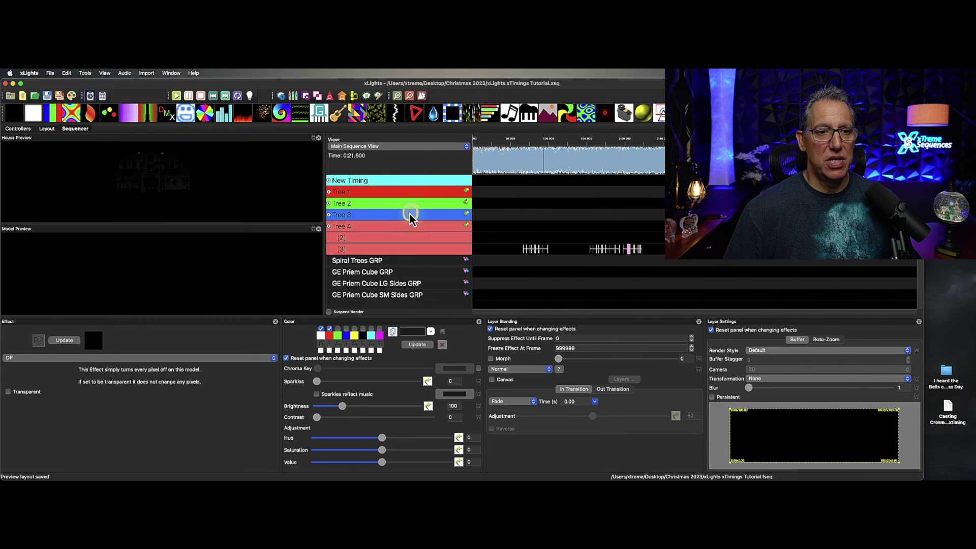
{"action": "double_click", "coordinate": [410, 226]}
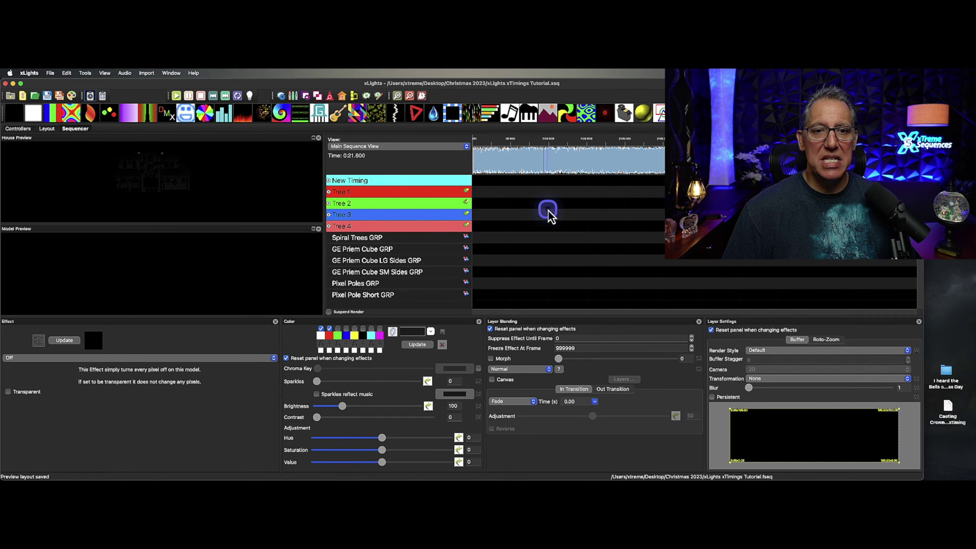
- Expand Tree 1 and select its E phoneme near 0:27
{"action": "double_click", "coordinate": [375, 194]}
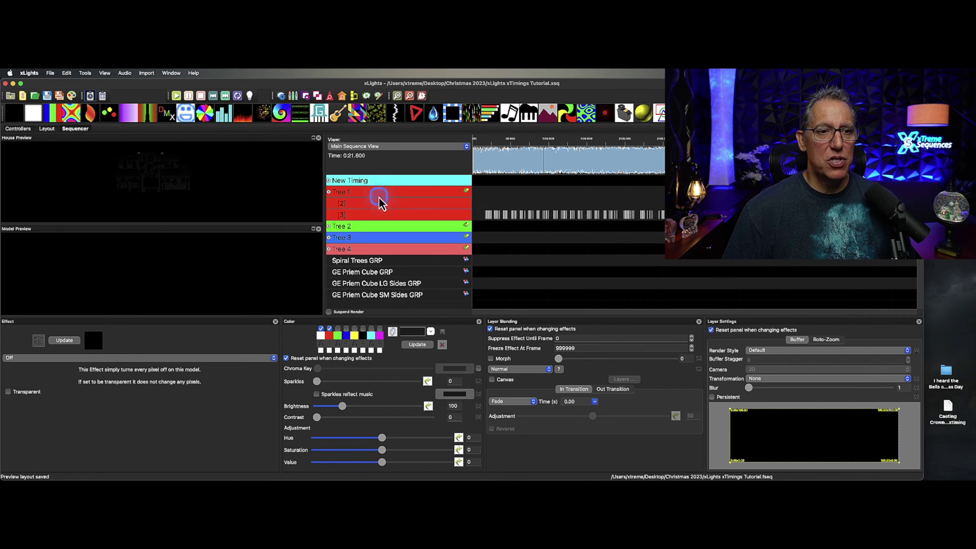
{"action": "left_click", "coordinate": [507, 171]}
{"action": "scroll", "coordinate": [509, 174], "scroll_direction": "up", "scroll_amount": 3}
{"action": "scroll", "coordinate": [511, 172], "scroll_direction": "up", "scroll_amount": 3}
{"action": "scroll", "coordinate": [508, 171], "scroll_direction": "up", "scroll_amount": 2}
{"action": "left_click", "coordinate": [564, 216]}
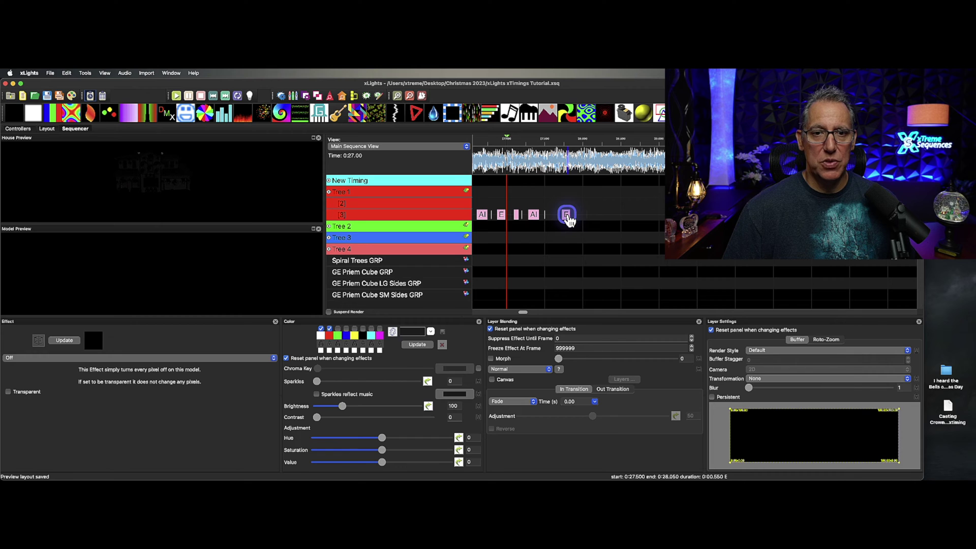
- Collapse Tree 1 and select a stretch of time on the Matrix 1 row
{"action": "left_click", "coordinate": [427, 196]}
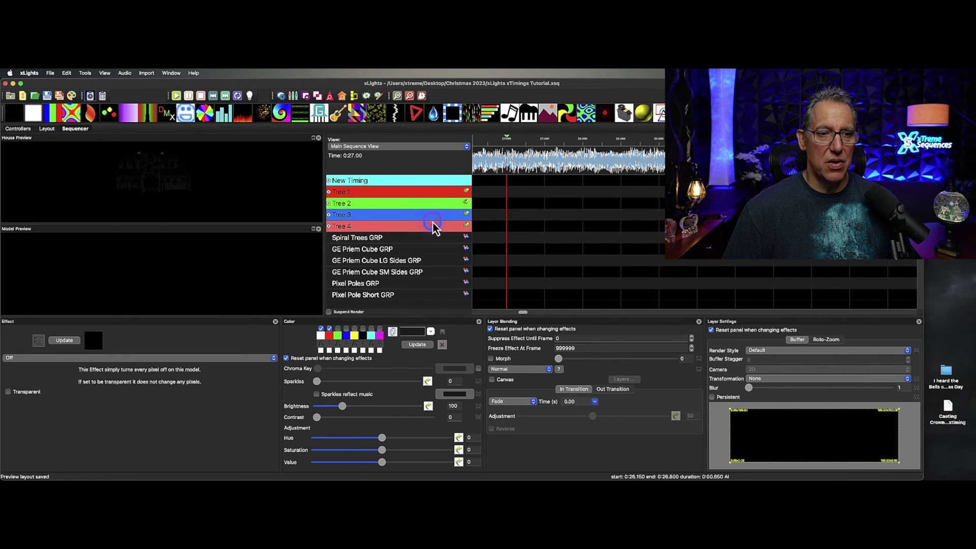
{"action": "scroll", "coordinate": [433, 224], "scroll_direction": "down", "scroll_amount": 3}
{"action": "scroll", "coordinate": [432, 252], "scroll_direction": "down", "scroll_amount": 3}
{"action": "scroll", "coordinate": [431, 253], "scroll_direction": "down", "scroll_amount": 3}
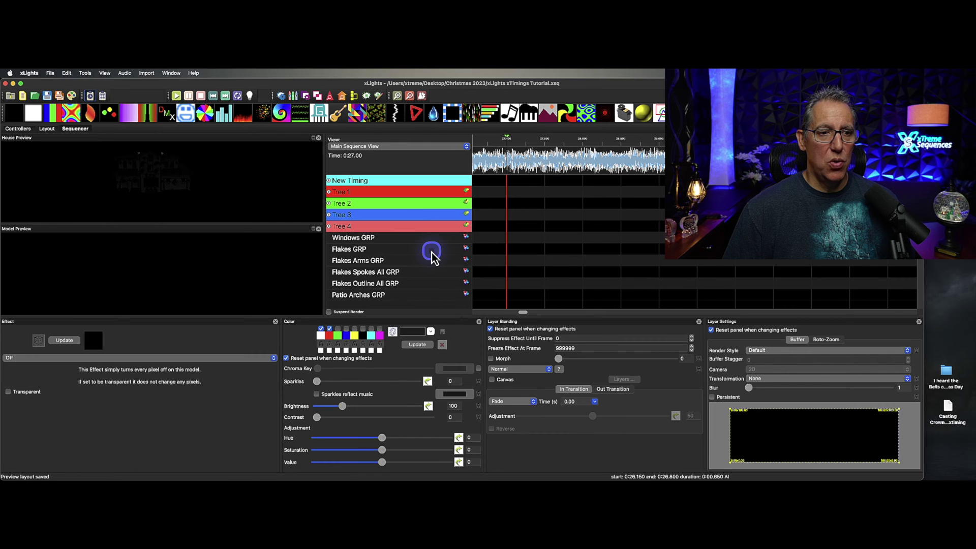
{"action": "scroll", "coordinate": [431, 252], "scroll_direction": "up", "scroll_amount": 3}
{"action": "scroll", "coordinate": [431, 253], "scroll_direction": "up", "scroll_amount": 3}
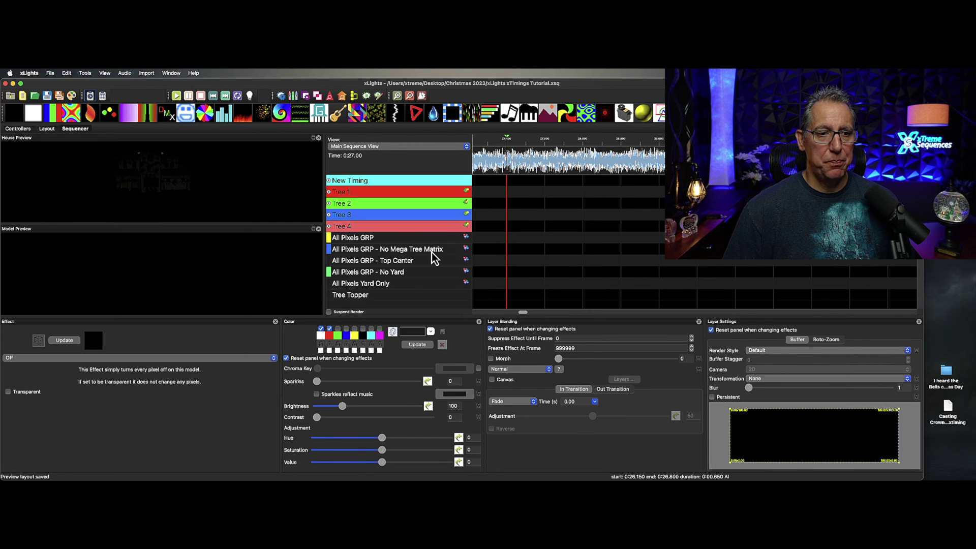
{"action": "scroll", "coordinate": [432, 252], "scroll_direction": "down", "scroll_amount": 4}
{"action": "scroll", "coordinate": [431, 253], "scroll_direction": "up", "scroll_amount": 1}
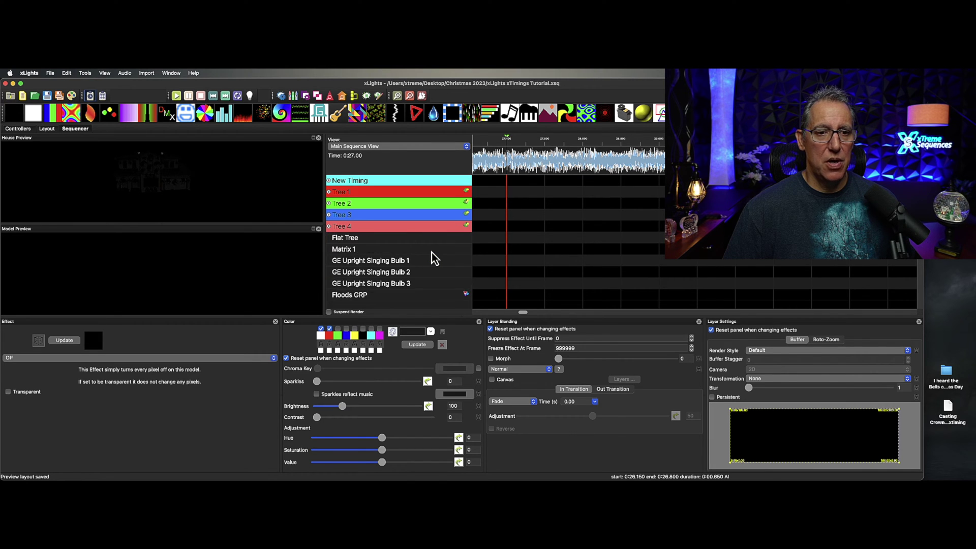
{"action": "left_click", "coordinate": [482, 249]}
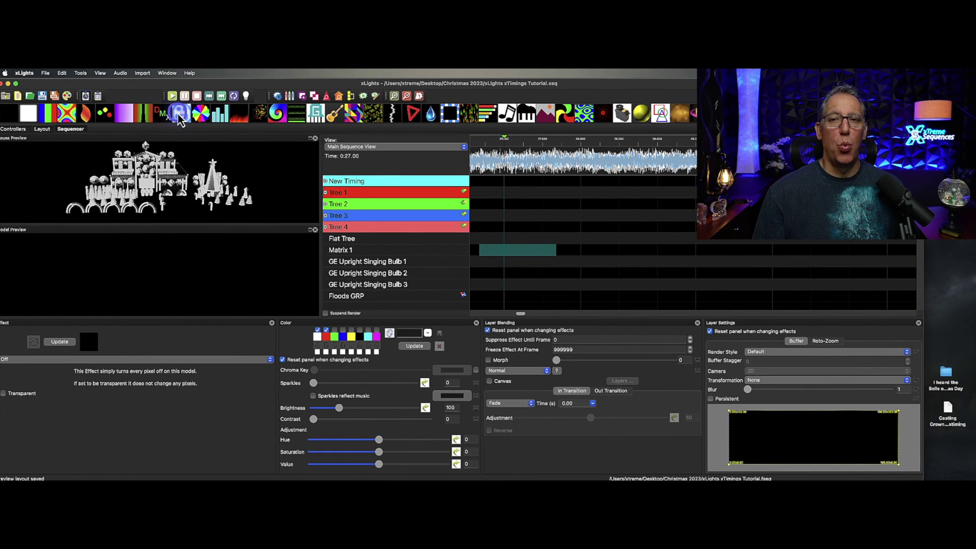
- Drop a Faces effect onto Matrix 1 and zoom out the timeline
{"action": "mouse_move", "coordinate": [181, 121]}
{"action": "left_mouse_down"}
{"action": "mouse_move", "coordinate": [476, 257]}
{"action": "mouse_move", "coordinate": [941, 265]}
{"action": "mouse_move", "coordinate": [900, 266]}
{"action": "left_mouse_up"}
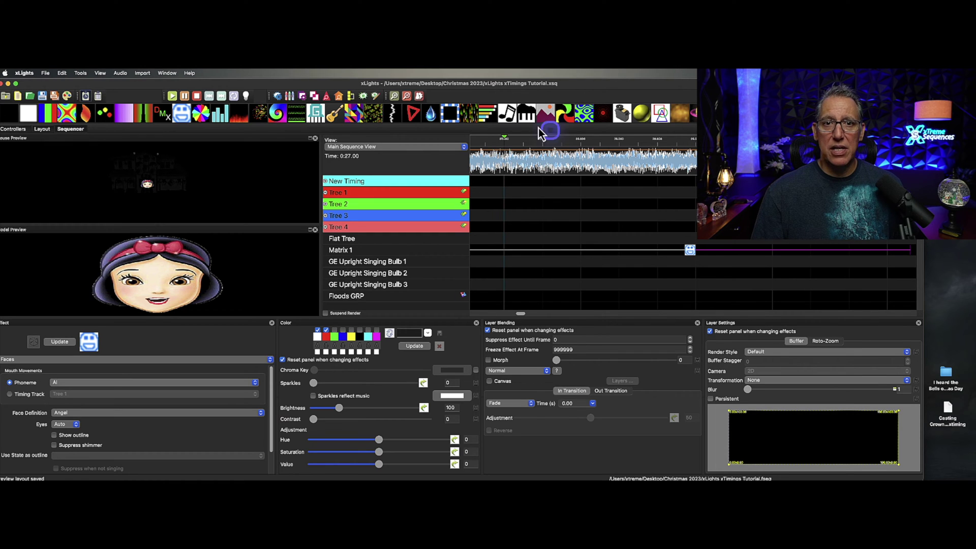
{"action": "left_click", "coordinate": [407, 98]}
{"action": "left_click", "coordinate": [408, 98]}
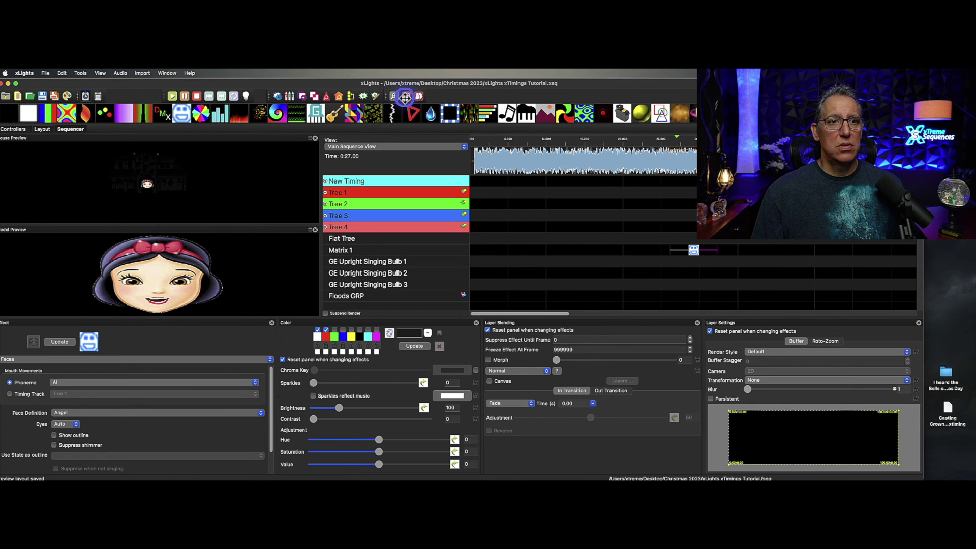
{"action": "left_click", "coordinate": [408, 98]}
- Stretch the Faces effect to span 0:00 to 1:53.3 and select it
{"action": "left_click_drag", "start_coordinate": [570, 250], "coordinate": [442, 263]}
{"action": "left_click_drag", "start_coordinate": [587, 253], "coordinate": [692, 258]}
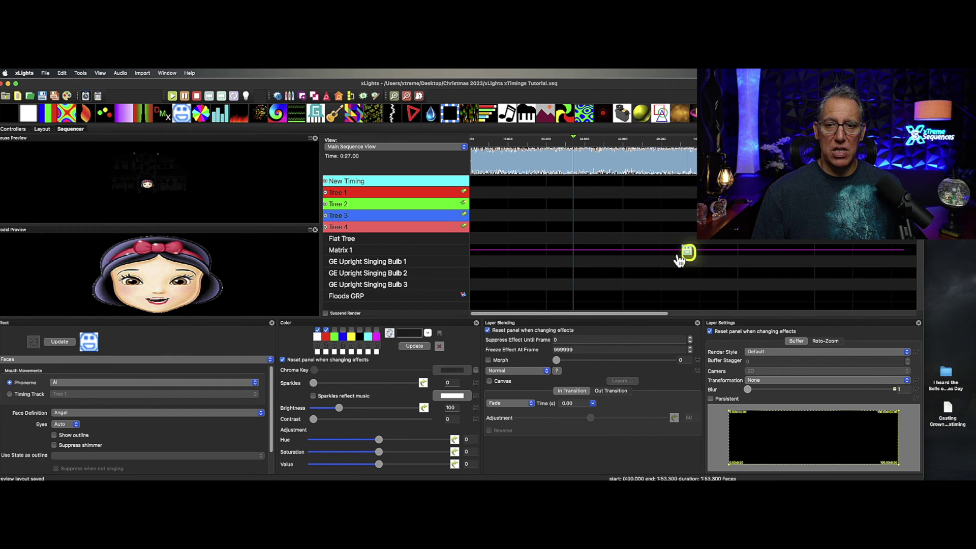
{"action": "left_click", "coordinate": [489, 226]}
{"action": "left_click", "coordinate": [686, 250]}
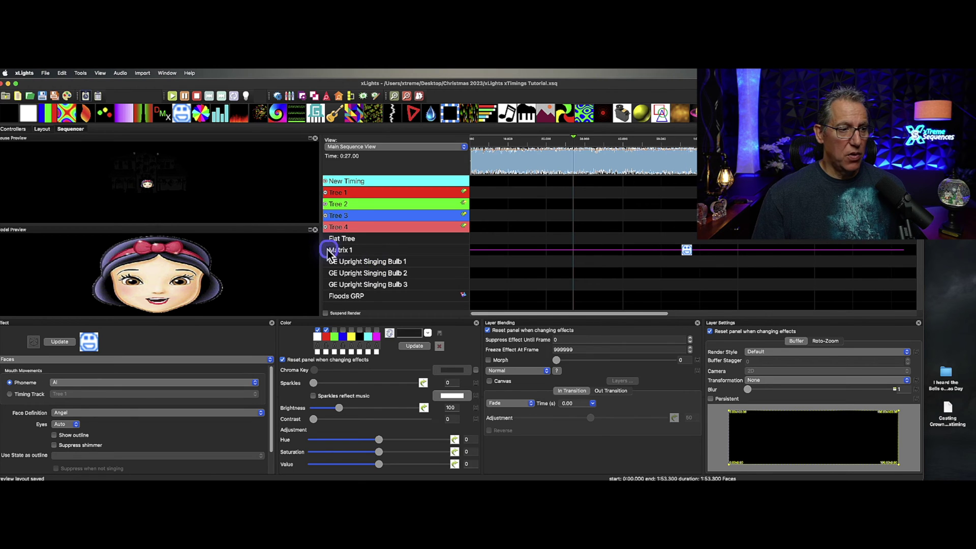
- Drive the Faces effect from a timing track and keep Tree 1 as that track
{"action": "left_click", "coordinate": [205, 379]}
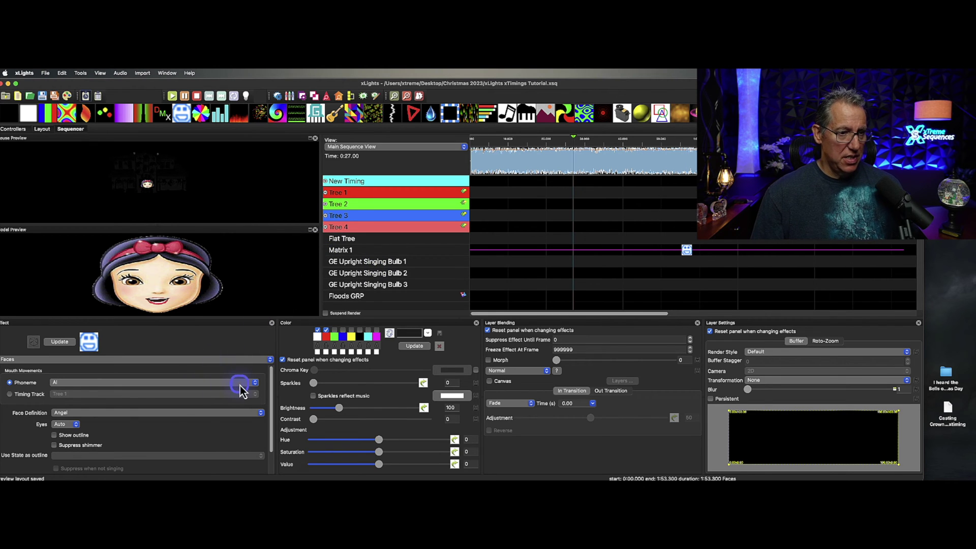
{"action": "left_click", "coordinate": [17, 395]}
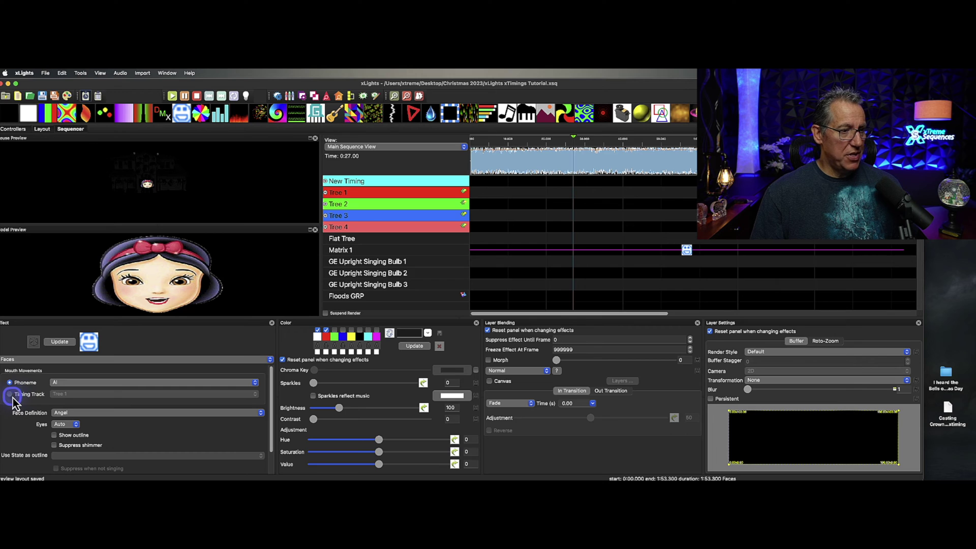
{"action": "left_click", "coordinate": [79, 397]}
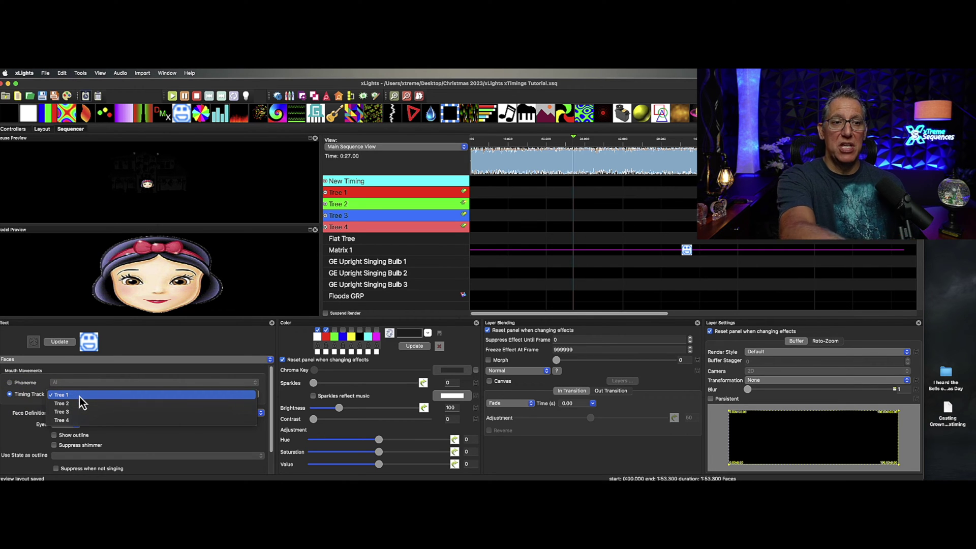
{"action": "left_click", "coordinate": [235, 272]}
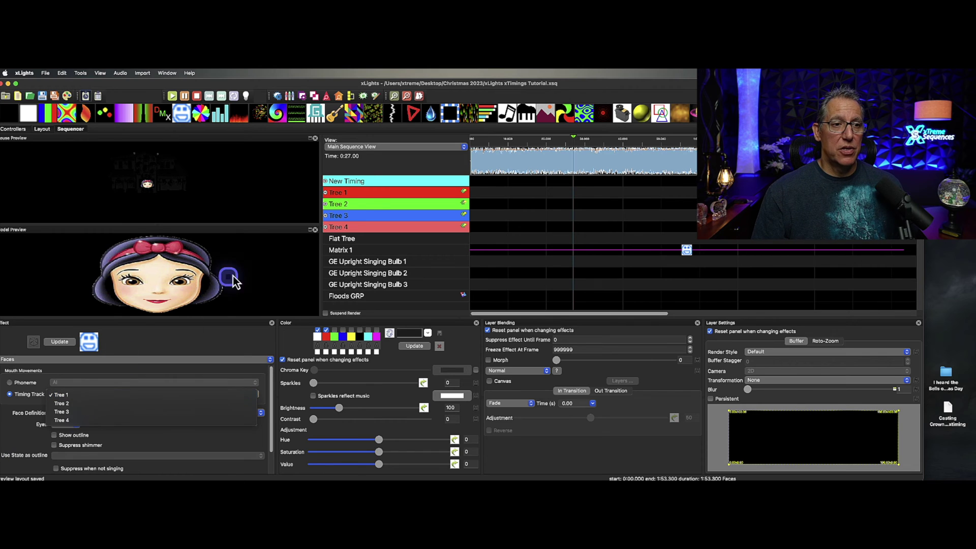
{"action": "left_click", "coordinate": [348, 228]}
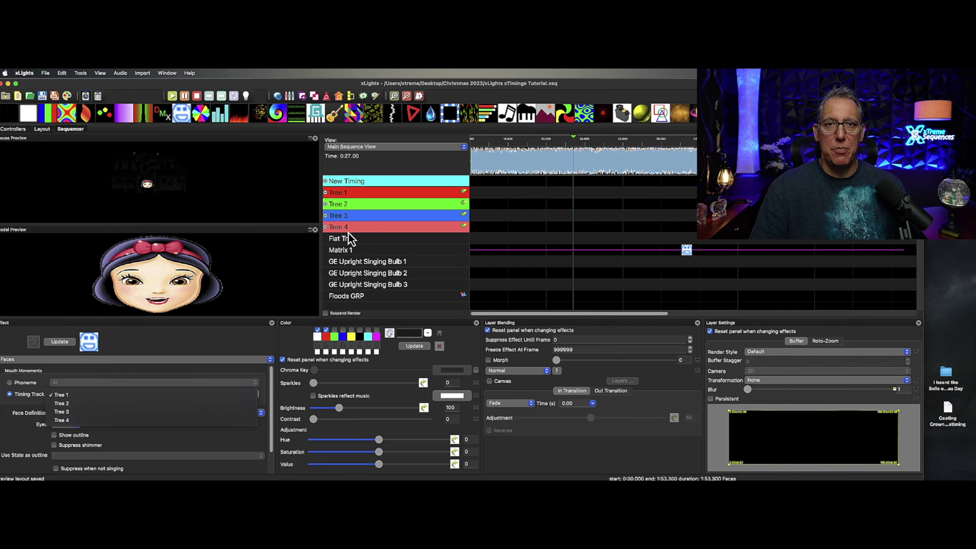
{"action": "left_click", "coordinate": [120, 403]}
{"action": "left_click", "coordinate": [120, 402]}
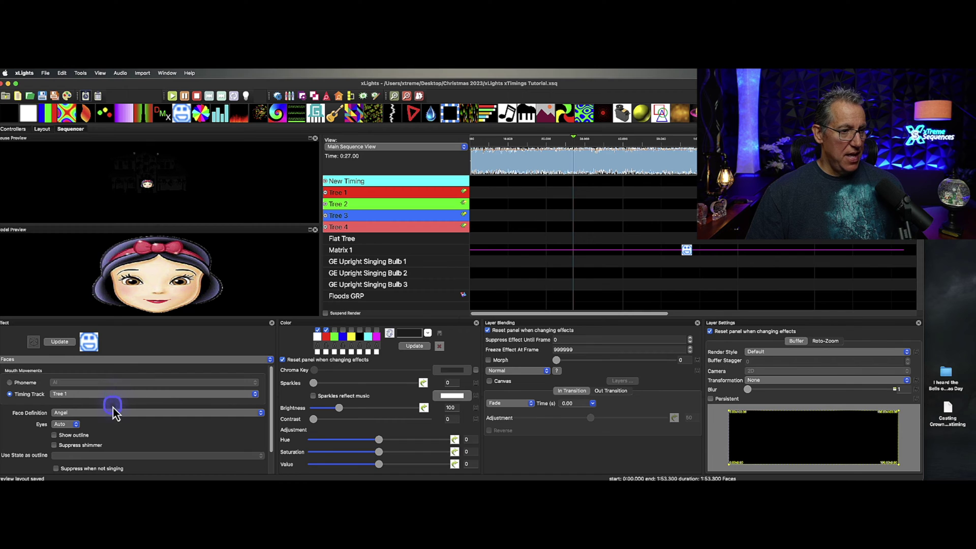
- Preview the Cheap Trick 2 and Christmas Face definitions, then return to Angel
{"action": "left_click", "coordinate": [114, 412]}
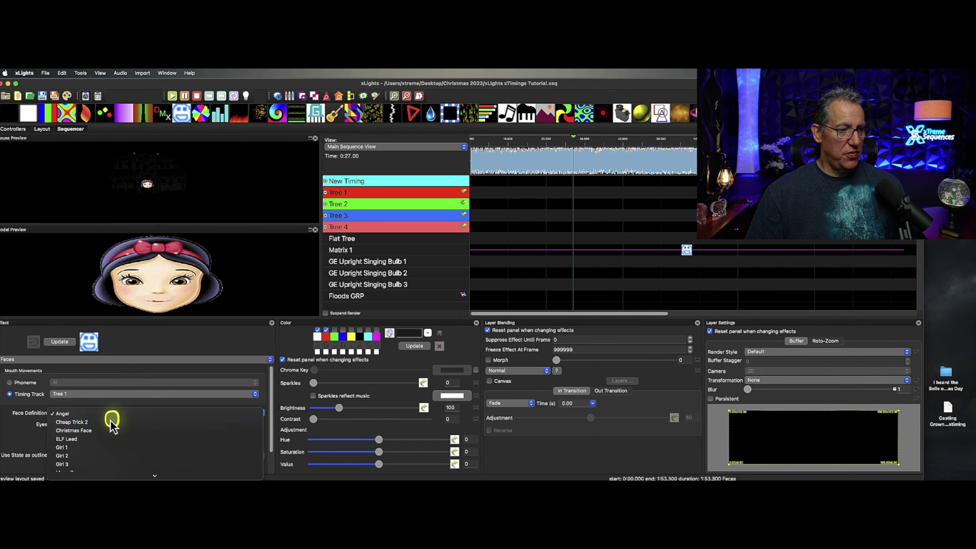
{"action": "left_click", "coordinate": [110, 422]}
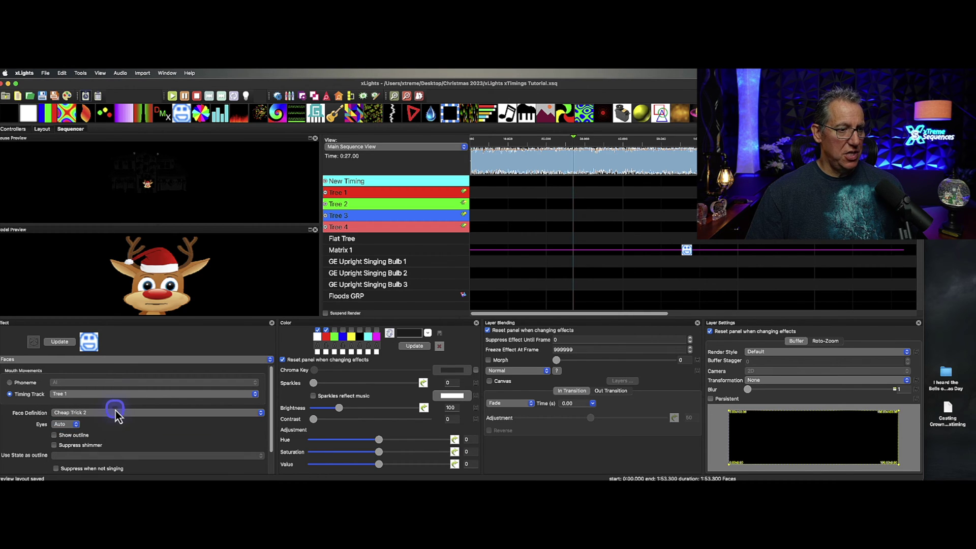
{"action": "left_click", "coordinate": [116, 410]}
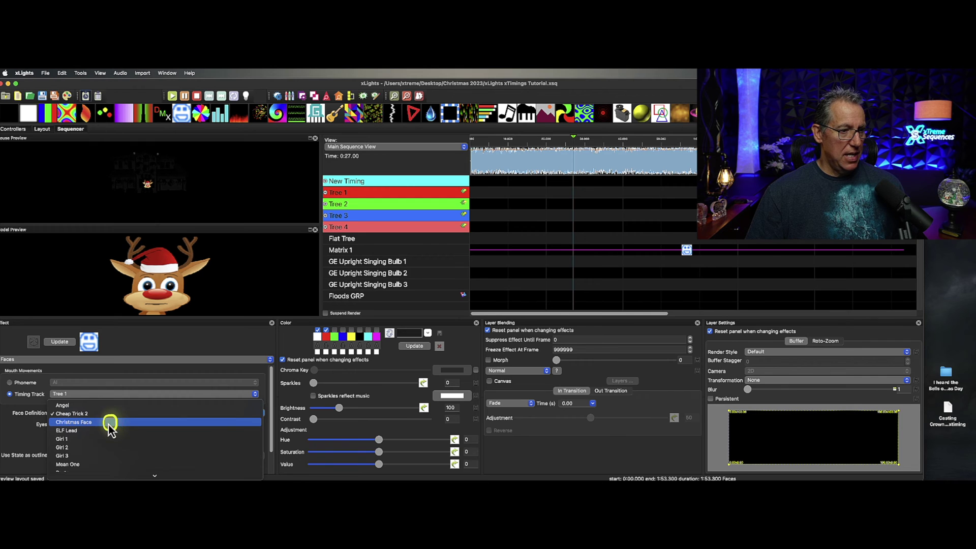
{"action": "left_click", "coordinate": [109, 424]}
{"action": "left_click", "coordinate": [106, 412]}
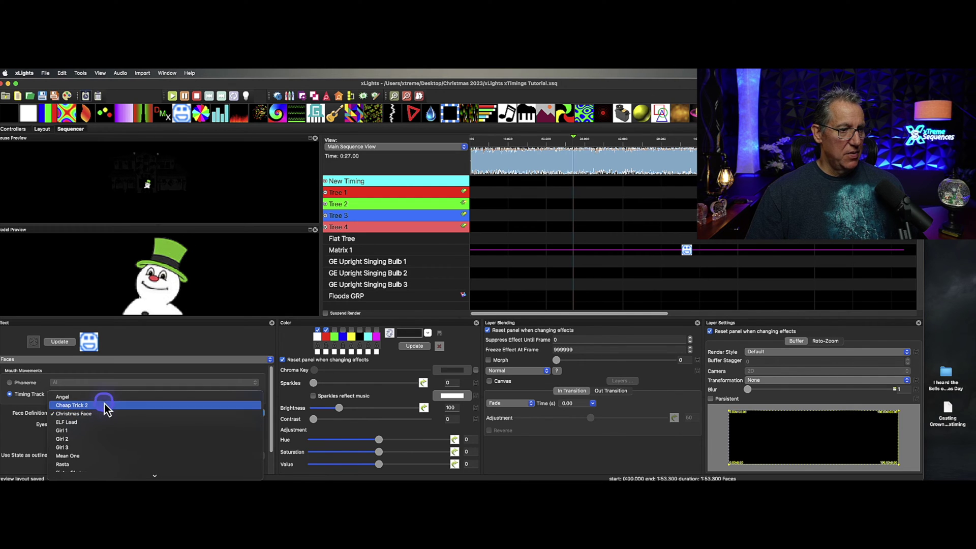
{"action": "left_click", "coordinate": [104, 401]}
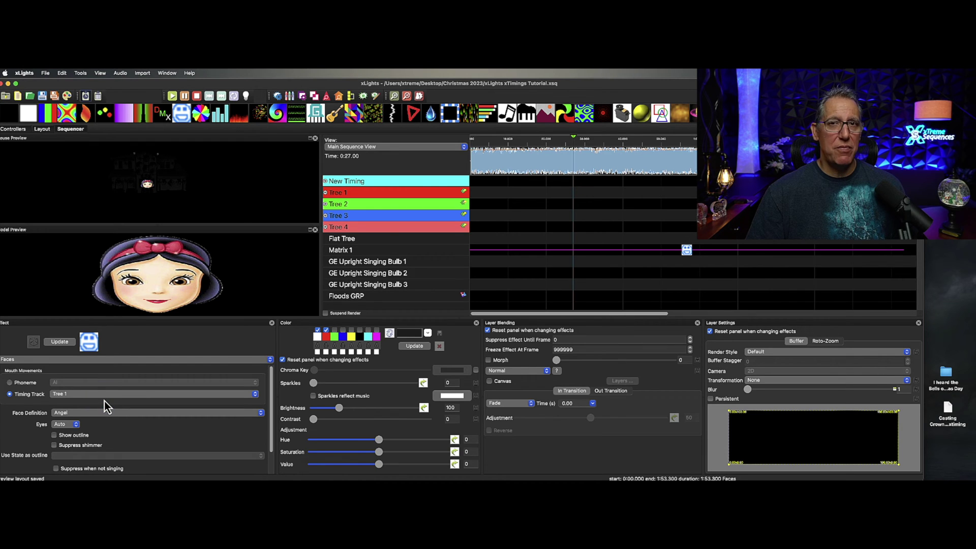
- Leave 'Suppress when not singing' and 'Fade during lead in/out' unchecked for the Matrix 1 face
{"action": "left_click", "coordinate": [83, 435]}
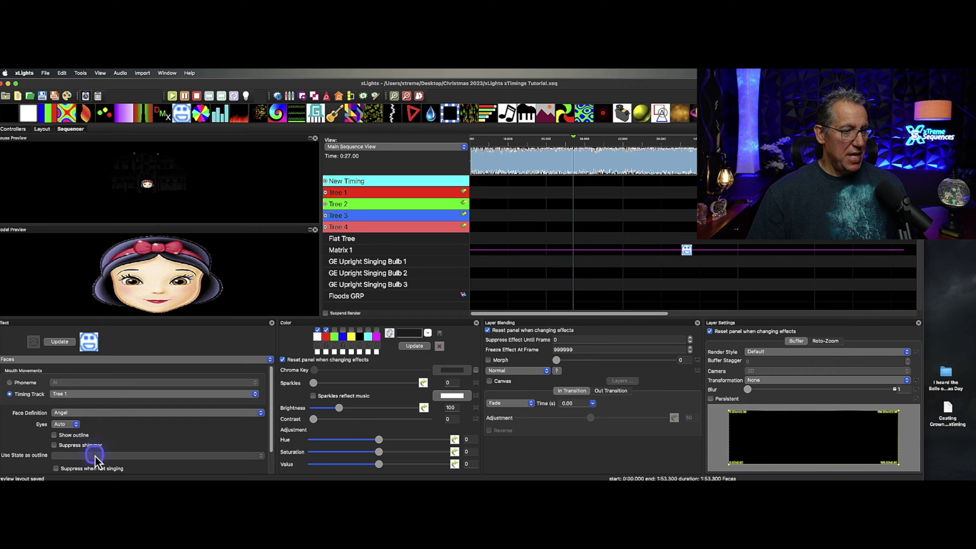
{"action": "mouse_move", "coordinate": [269, 411]}
{"action": "left_click_drag", "start_coordinate": [268, 413], "coordinate": [272, 434]}
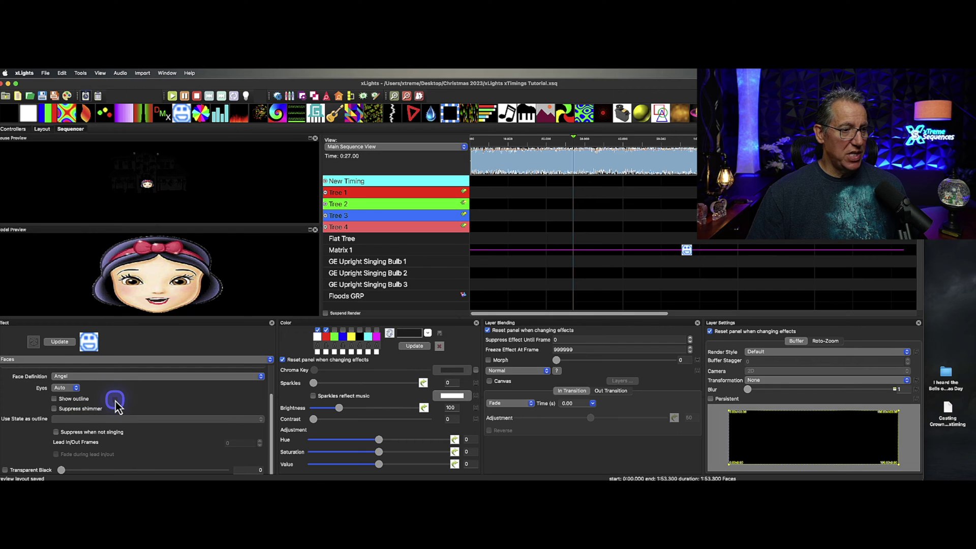
{"action": "left_click", "coordinate": [57, 433]}
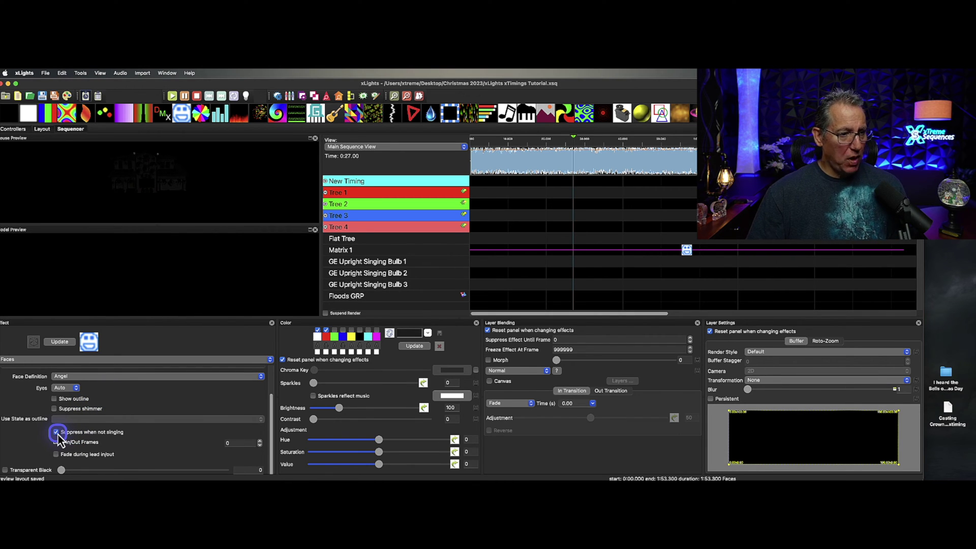
{"action": "left_click", "coordinate": [57, 455]}
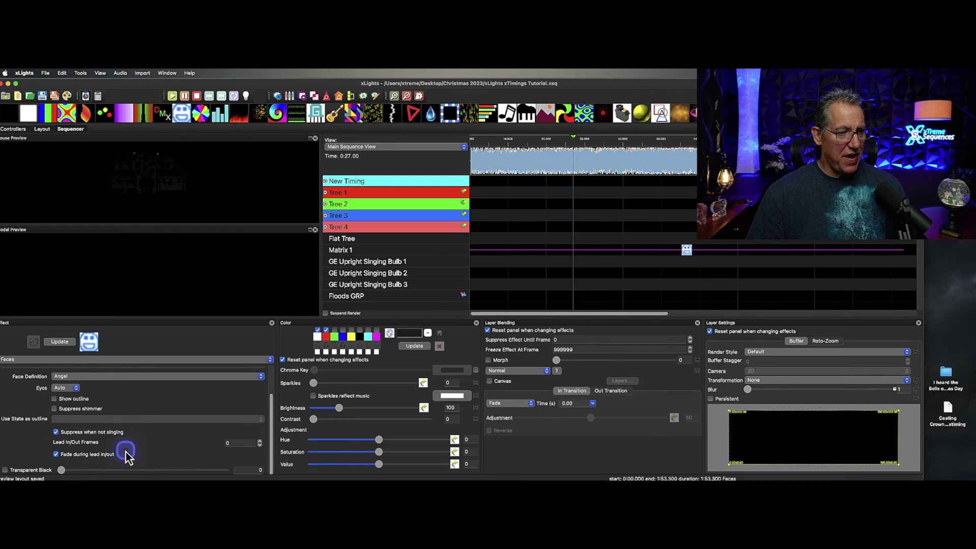
{"action": "left_click", "coordinate": [55, 455]}
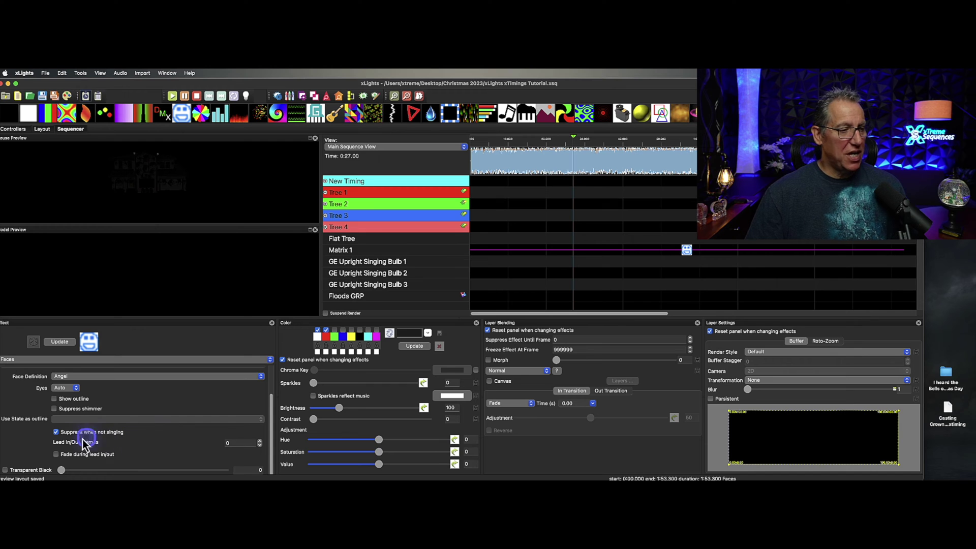
{"action": "left_click", "coordinate": [56, 432]}
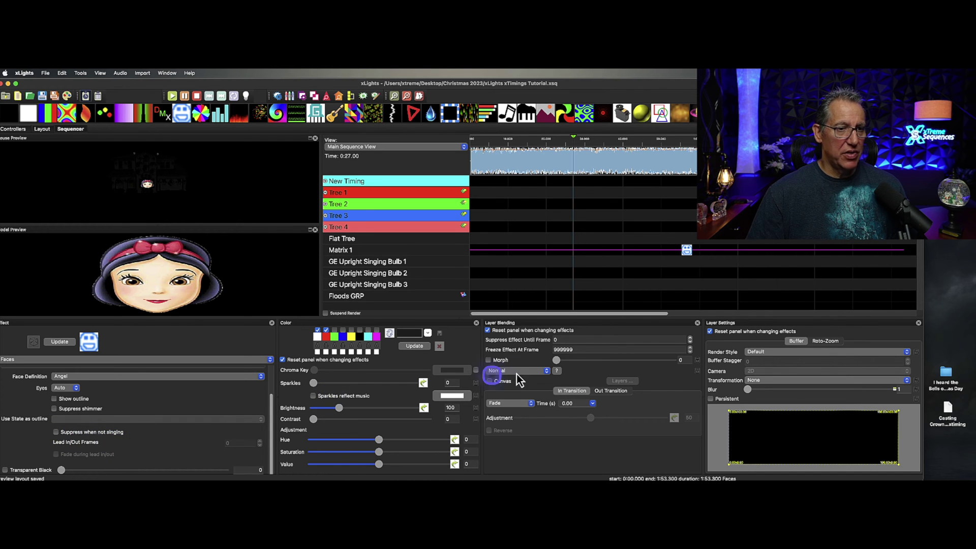
- Shorten the Matrix 1 Faces effect to about 24 seconds and place a second Faces effect later
{"action": "left_click", "coordinate": [899, 254]}
{"action": "left_click_drag", "start_coordinate": [898, 253], "coordinate": [560, 253]}
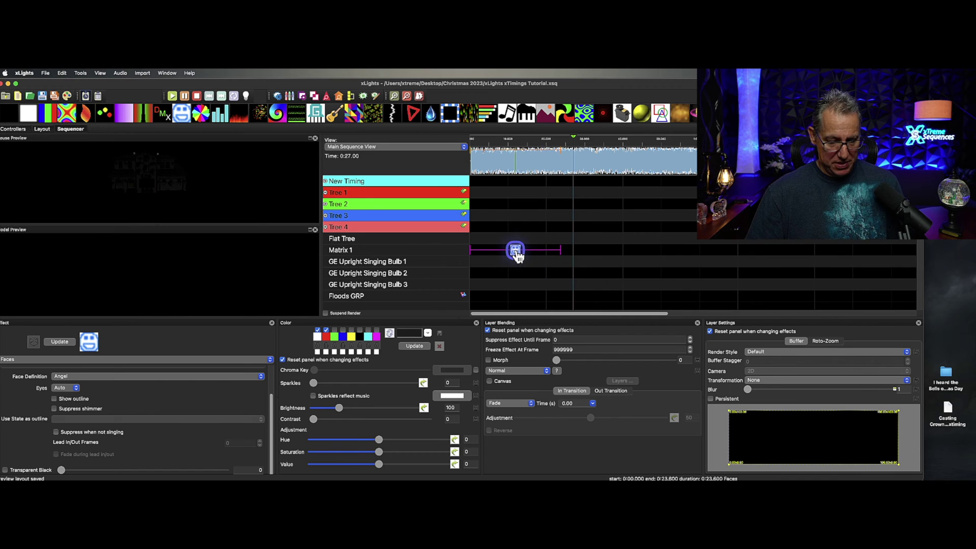
{"action": "left_click", "coordinate": [575, 254]}
{"action": "left_click_drag", "start_coordinate": [594, 255], "coordinate": [598, 254]}
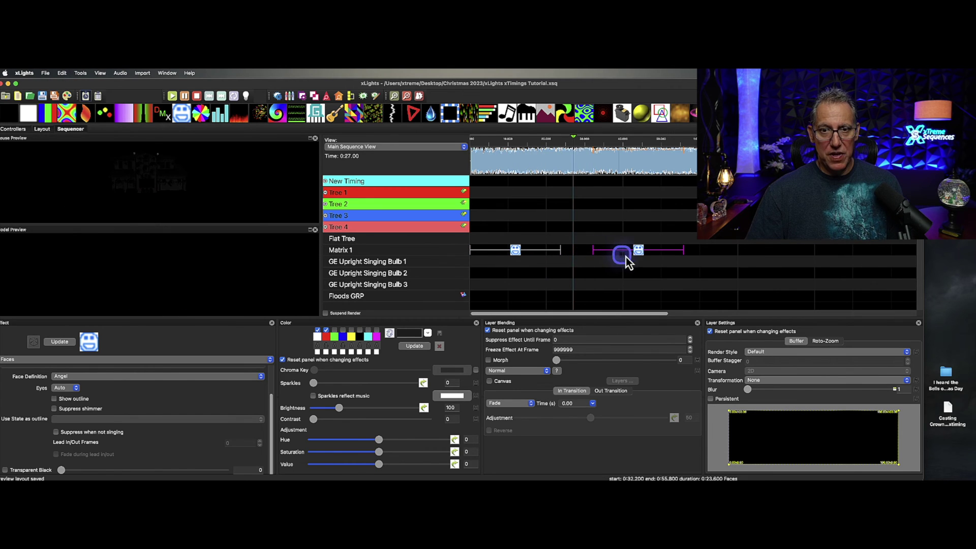
{"action": "left_click", "coordinate": [634, 254]}
- Give the Faces effect a 2-second fade-in and fade-out transition in Layer Blending
{"action": "left_click", "coordinate": [538, 371]}
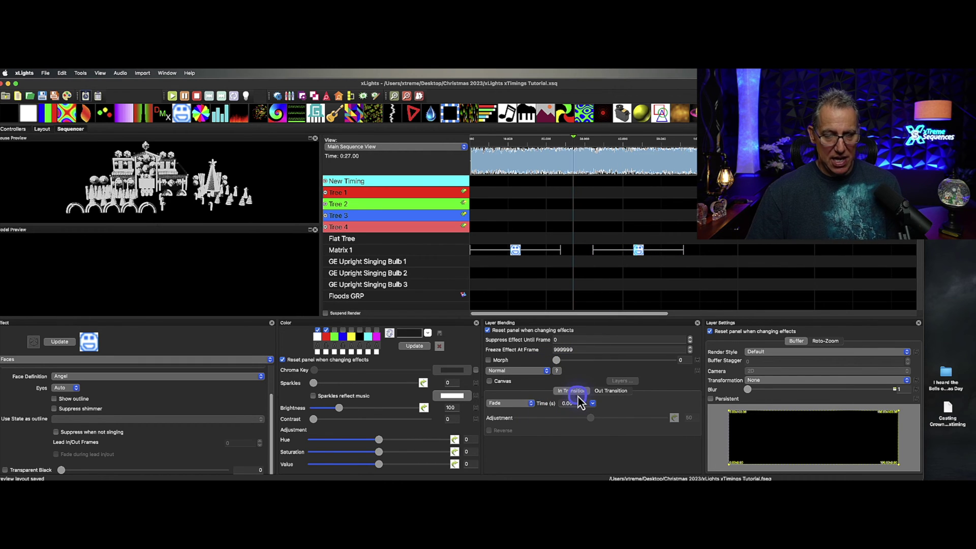
{"action": "left_click", "coordinate": [575, 402]}
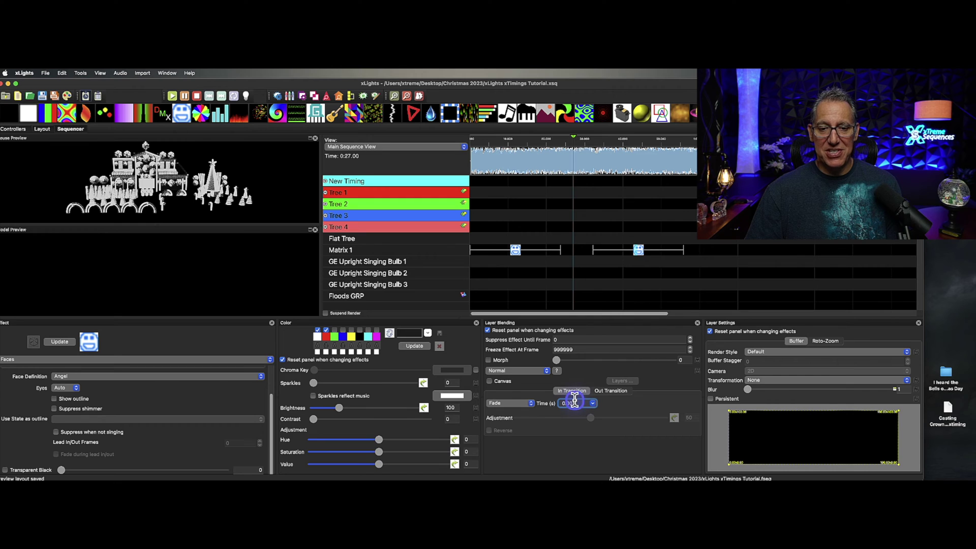
{"action": "type", "text": "2"}
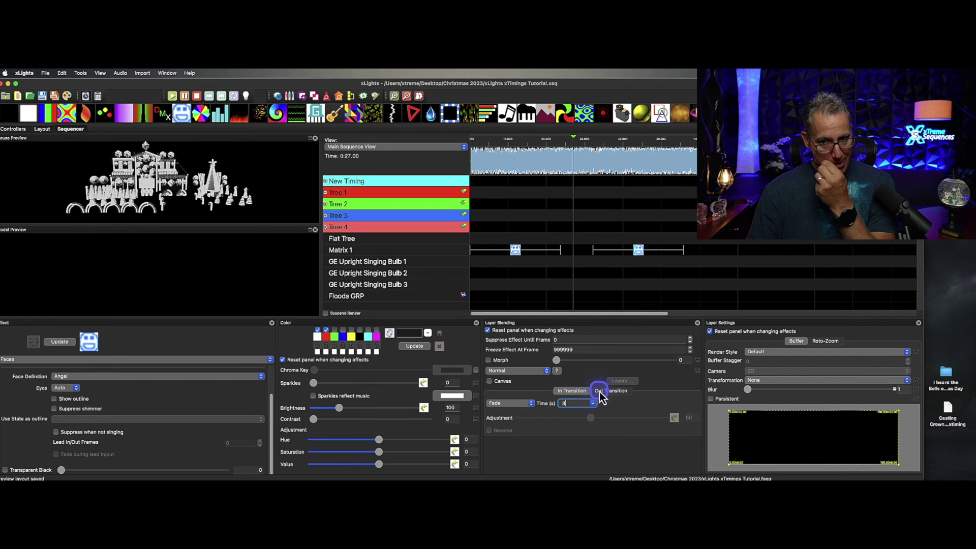
{"action": "left_click", "coordinate": [600, 392]}
{"action": "left_click", "coordinate": [578, 404]}
- Make the first Matrix 1 Faces effect start at time zero
{"action": "left_click", "coordinate": [638, 253]}
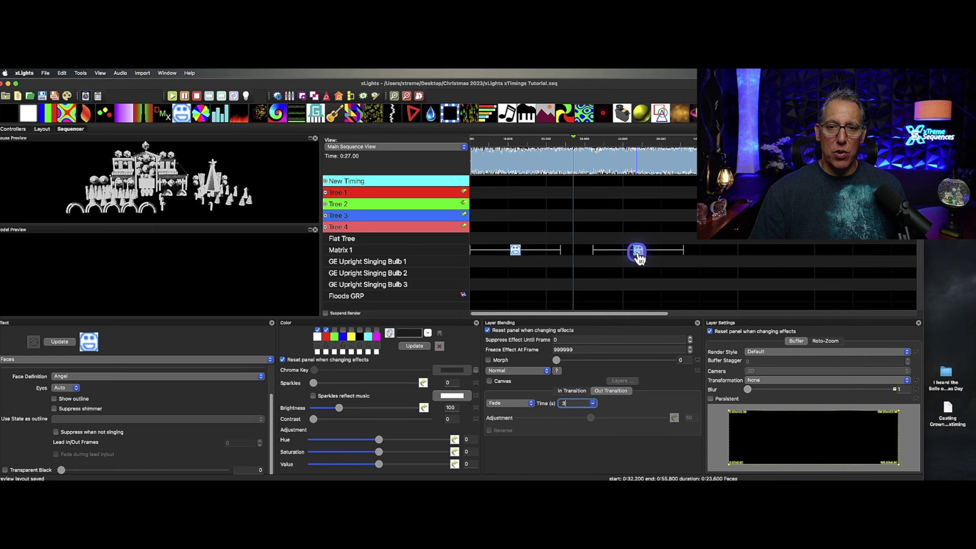
{"action": "left_click", "coordinate": [517, 254]}
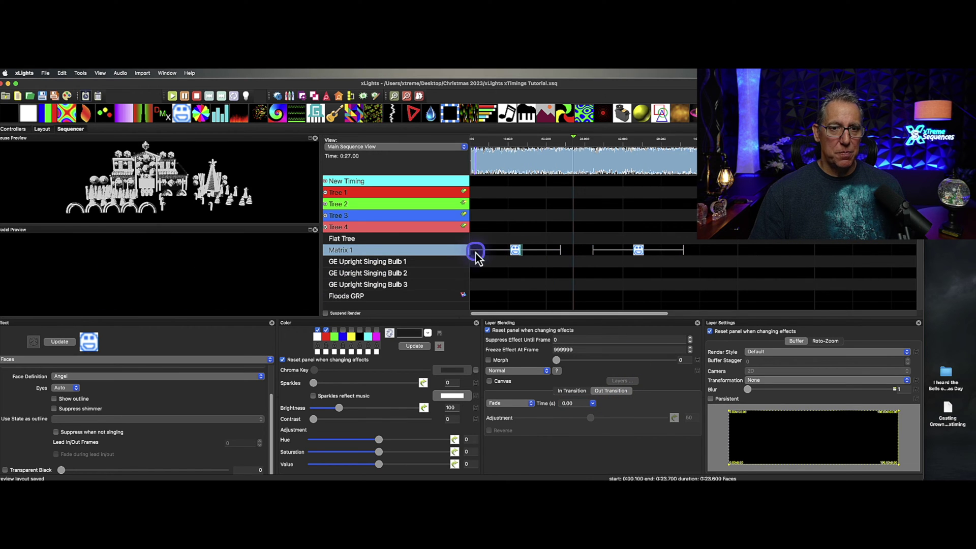
{"action": "left_click_drag", "start_coordinate": [477, 257], "coordinate": [492, 259]}
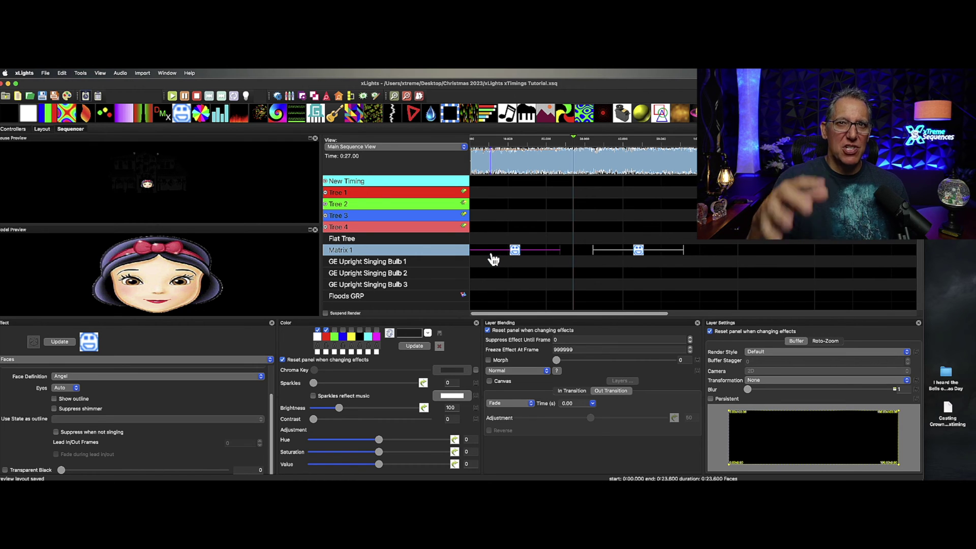
- Toggle the face outline on and back off while the preview shows the Snow White face
{"action": "left_click", "coordinate": [359, 390]}
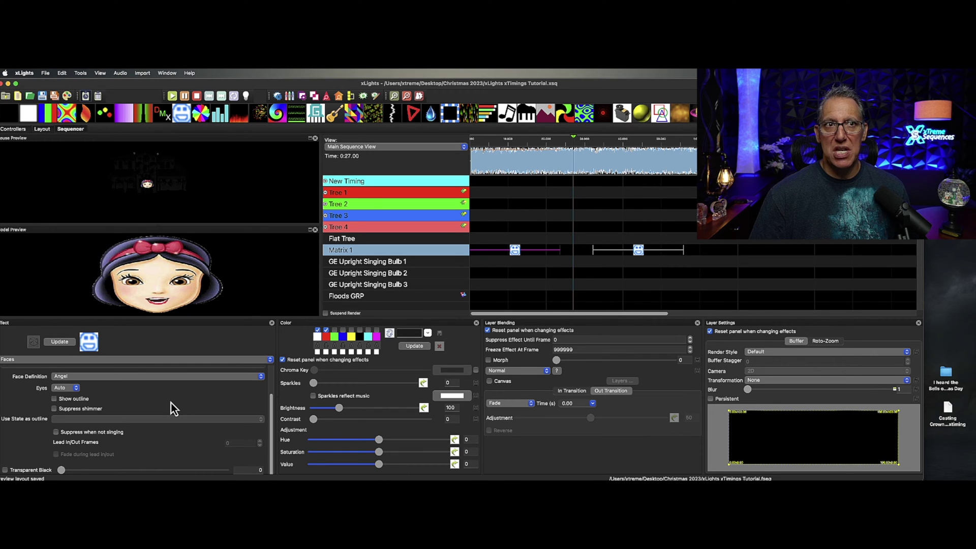
{"action": "left_click", "coordinate": [75, 421]}
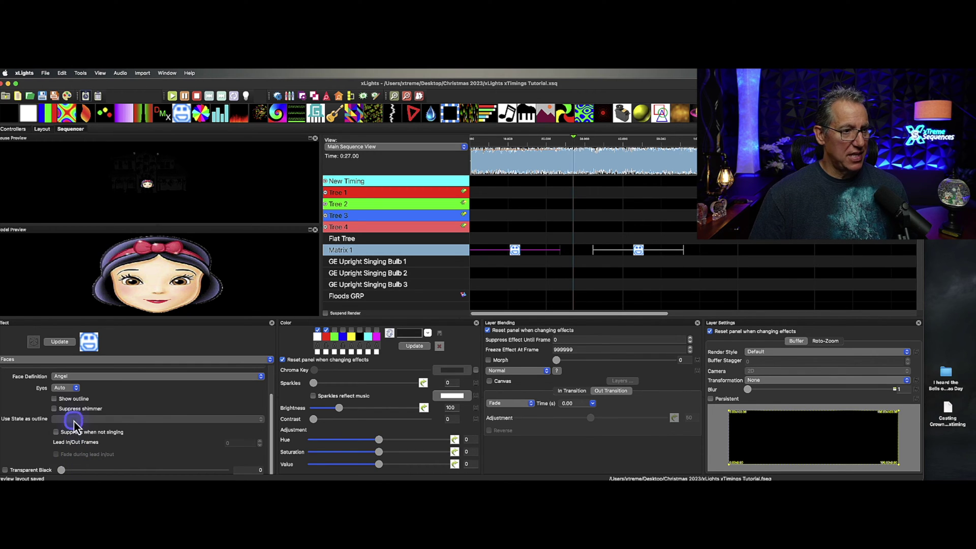
{"action": "left_click", "coordinate": [53, 399]}
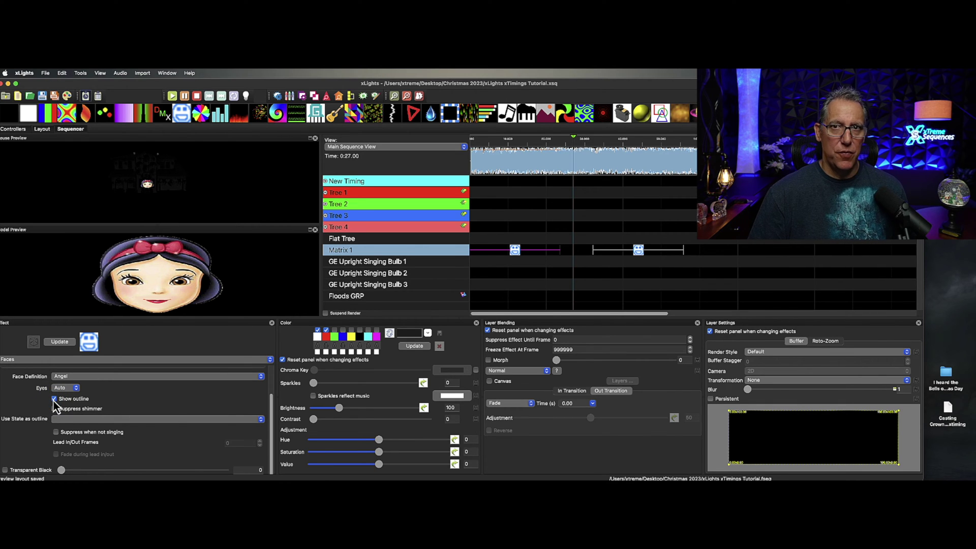
{"action": "left_click", "coordinate": [55, 399]}
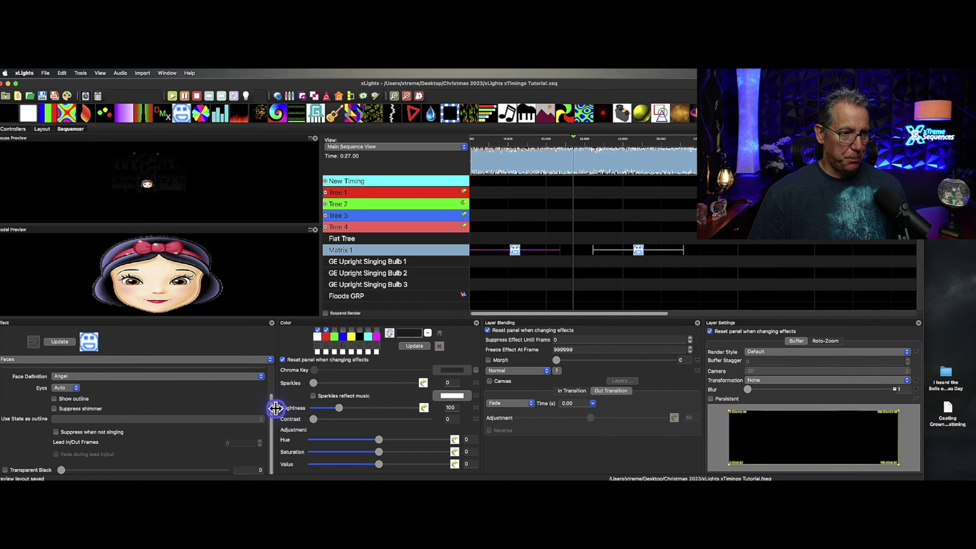
{"action": "left_click_drag", "start_coordinate": [272, 408], "coordinate": [271, 375]}
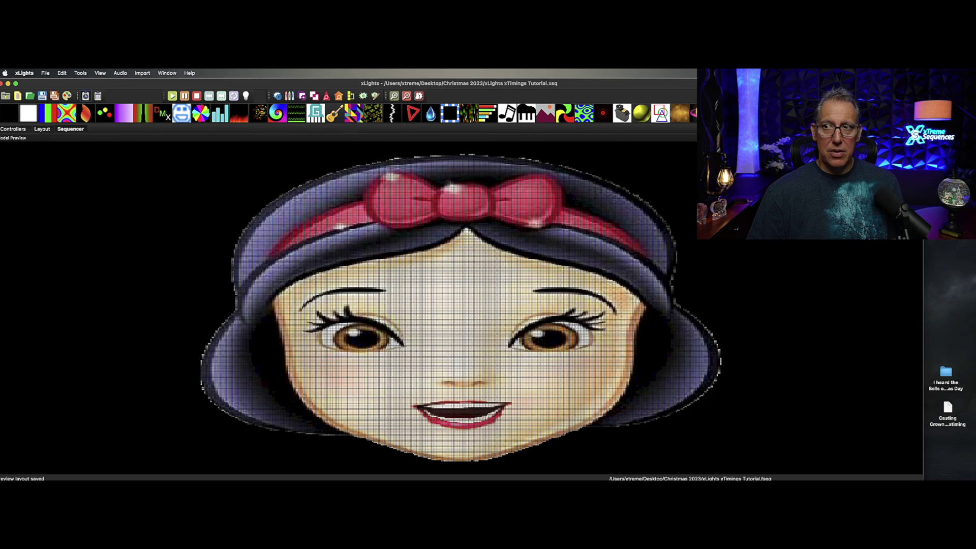
- Return from the maximized preview to the sequencer layout and stop playback
{"action": "key", "text": "Escape"}
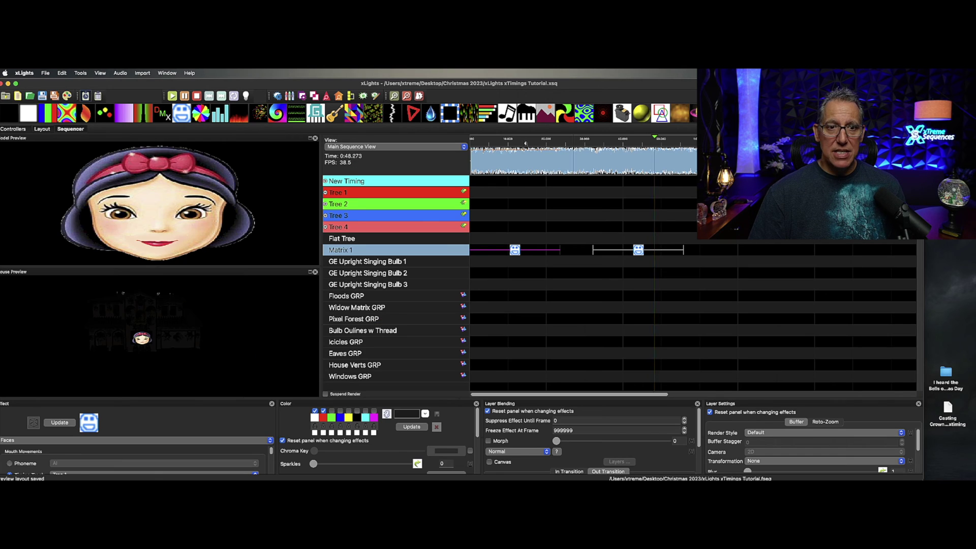
{"action": "left_click", "coordinate": [550, 384]}
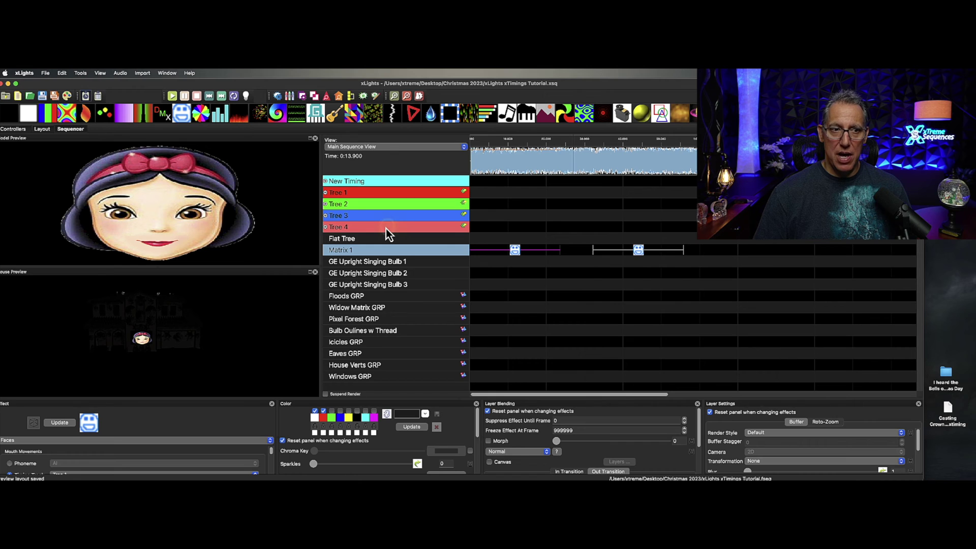
- Expand the Tree 1–4 timing tracks and zoom out to the whole song timeline
{"action": "left_click", "coordinate": [386, 228]}
{"action": "left_click", "coordinate": [392, 217]}
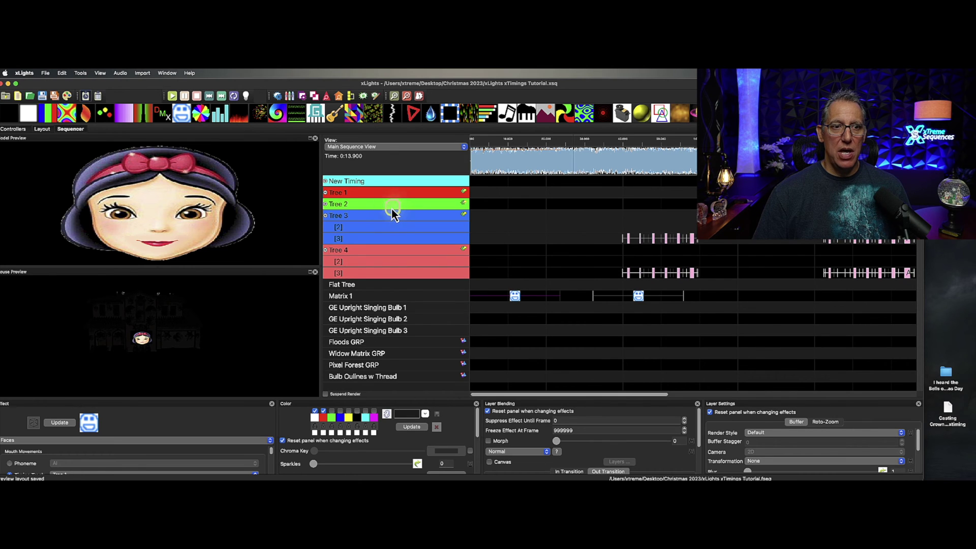
{"action": "left_click", "coordinate": [391, 203]}
{"action": "left_click", "coordinate": [391, 194]}
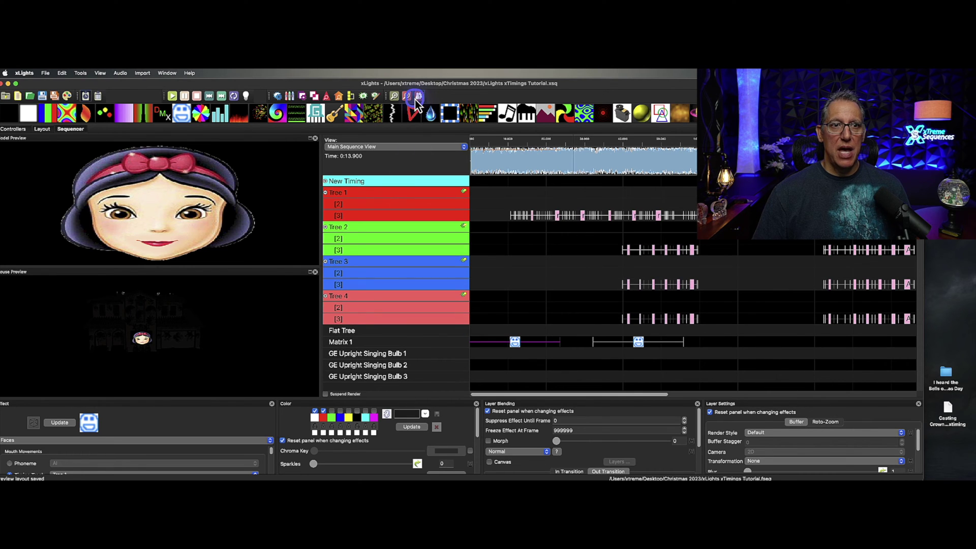
{"action": "left_click", "coordinate": [407, 96]}
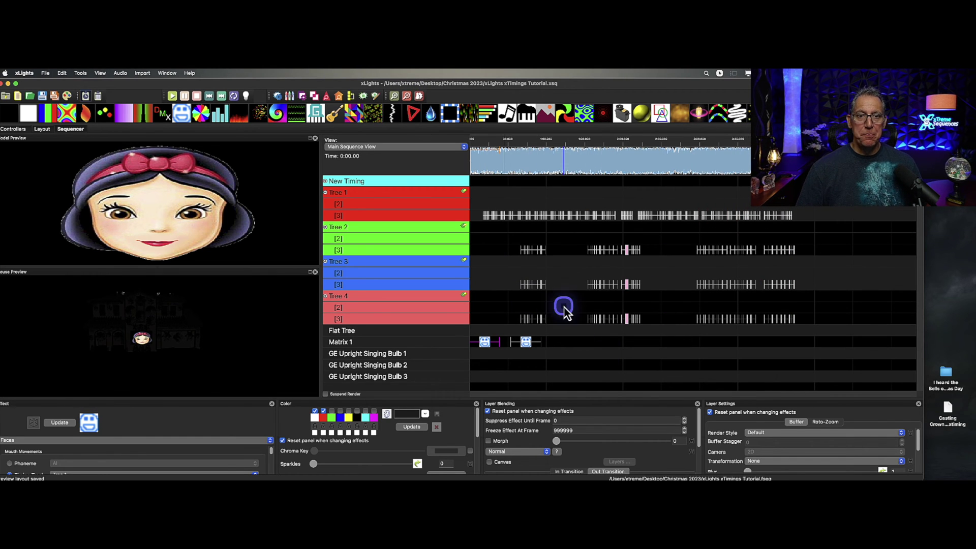
- Toggle which of the Tree timing tracks are active
{"action": "left_click", "coordinate": [326, 229]}
{"action": "left_click", "coordinate": [325, 262]}
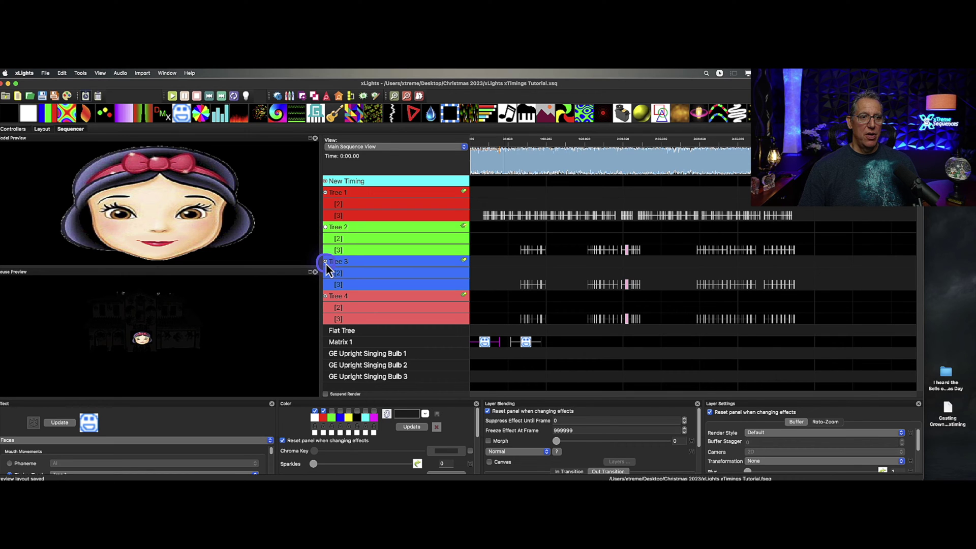
{"action": "left_click", "coordinate": [326, 297]}
{"action": "left_click", "coordinate": [326, 192]}
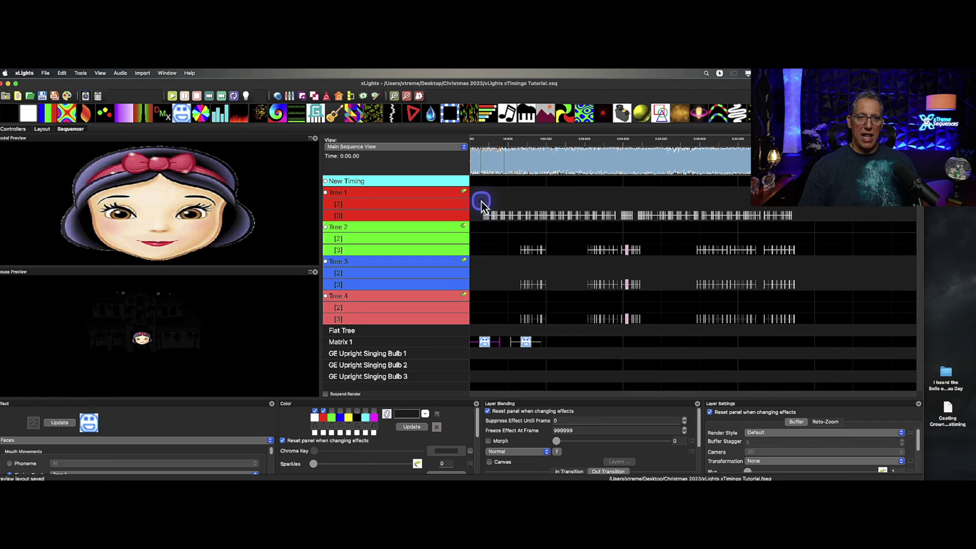
{"action": "mouse_move", "coordinate": [480, 196]}
{"action": "left_mouse_down"}
{"action": "mouse_move", "coordinate": [574, 348]}
{"action": "mouse_move", "coordinate": [754, 317]}
{"action": "mouse_move", "coordinate": [810, 323]}
{"action": "left_mouse_up"}
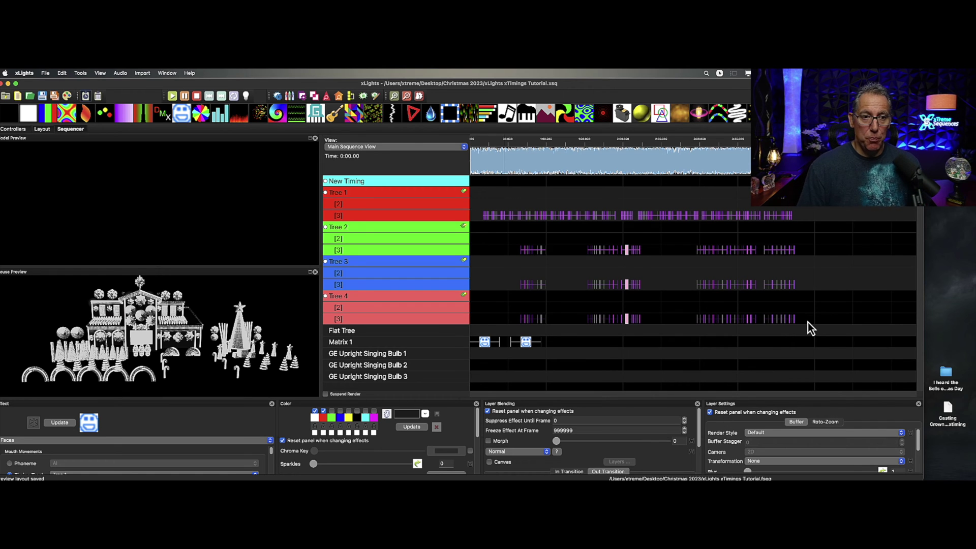
- Drop a first Faces effect onto GE Upright Singing Bulb 1 beneath Matrix 1's face
{"action": "left_click", "coordinate": [526, 342]}
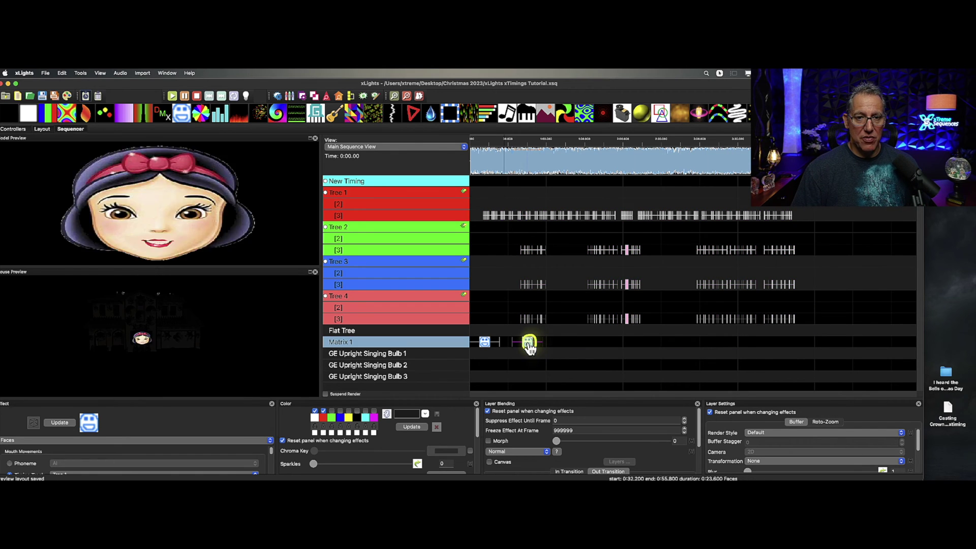
{"action": "left_click_drag", "start_coordinate": [528, 345], "coordinate": [530, 348]}
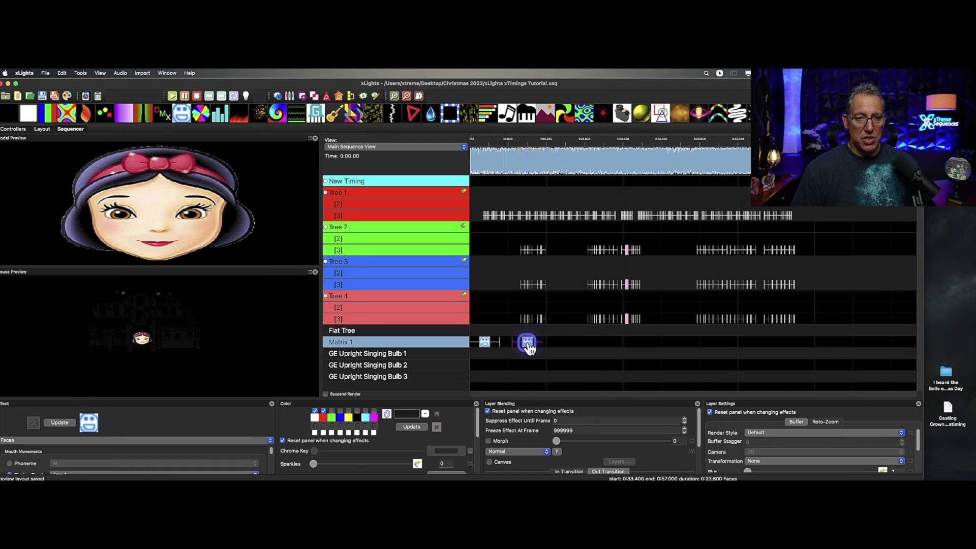
{"action": "left_click", "coordinate": [485, 348]}
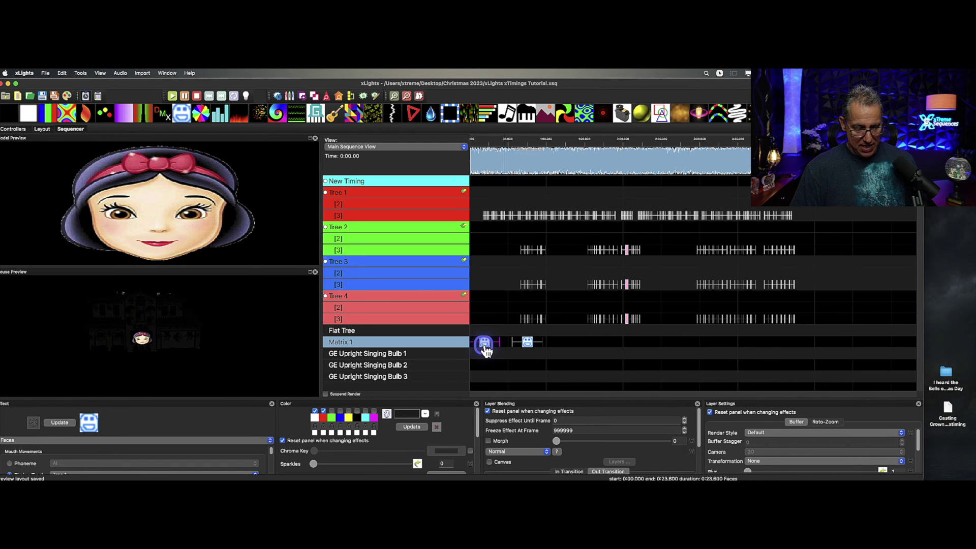
{"action": "left_click_drag", "start_coordinate": [485, 350], "coordinate": [475, 362]}
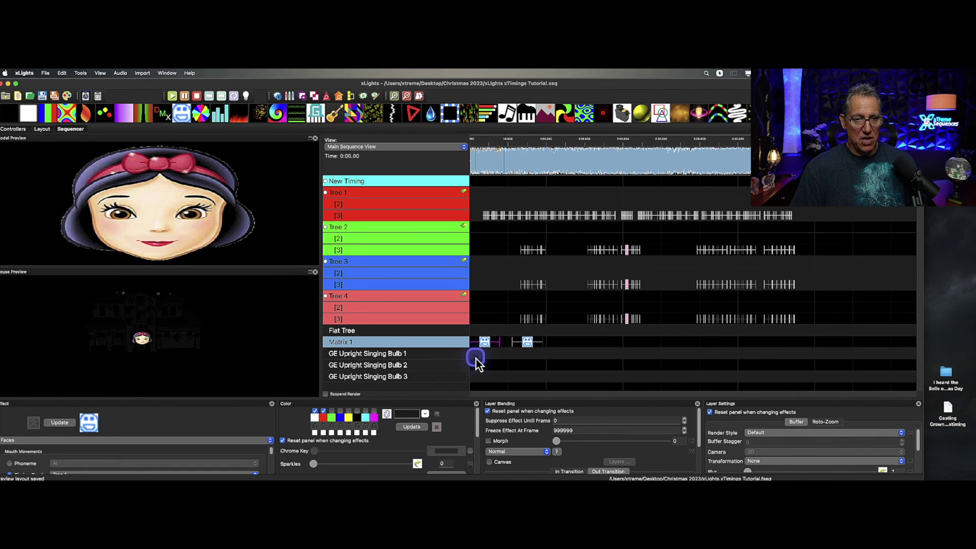
{"action": "left_click_drag", "start_coordinate": [476, 361], "coordinate": [497, 356]}
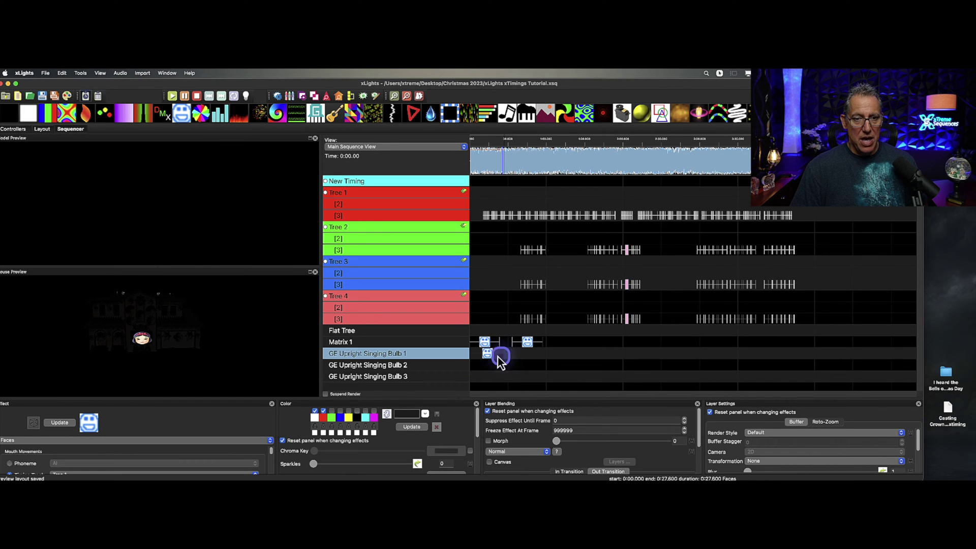
{"action": "left_click", "coordinate": [484, 344]}
{"action": "mouse_move", "coordinate": [485, 349]}
{"action": "left_mouse_down"}
{"action": "mouse_move", "coordinate": [651, 351]}
{"action": "mouse_move", "coordinate": [639, 360]}
{"action": "left_mouse_up"}
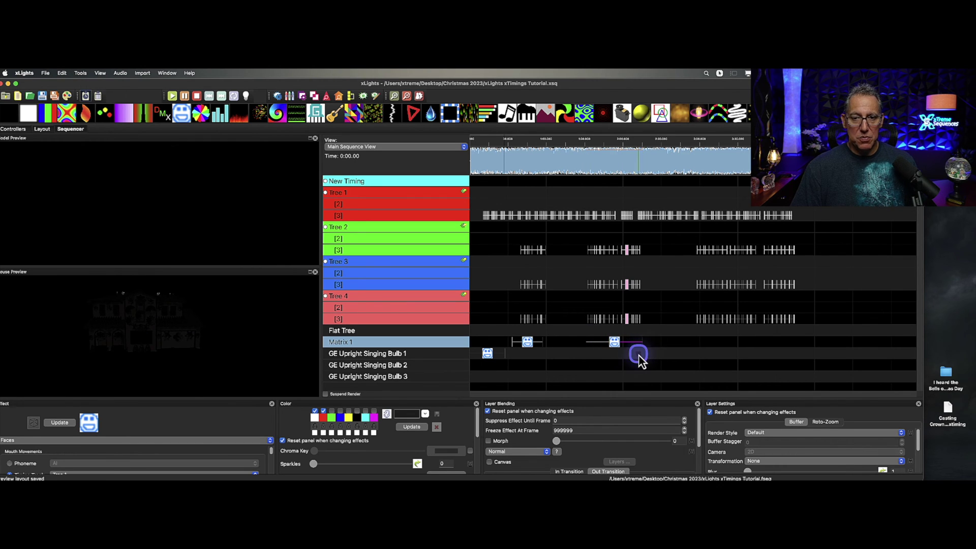
- Add another Faces effect later on Matrix 1, delete the stray one, and lengthen the Bulb 1 effect
{"action": "left_click", "coordinate": [698, 346]}
{"action": "left_click_drag", "start_coordinate": [696, 346], "coordinate": [796, 345]}
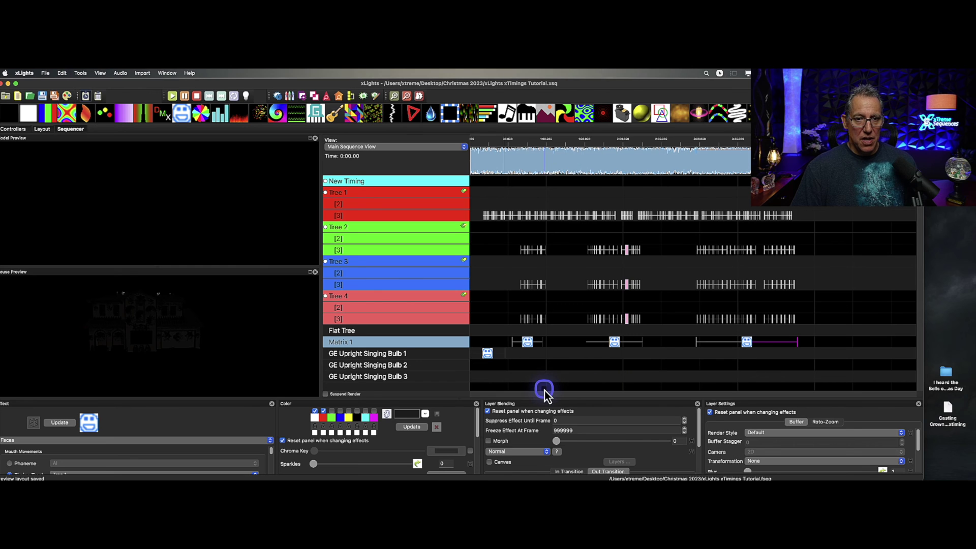
{"action": "left_click_drag", "start_coordinate": [497, 356], "coordinate": [516, 361]}
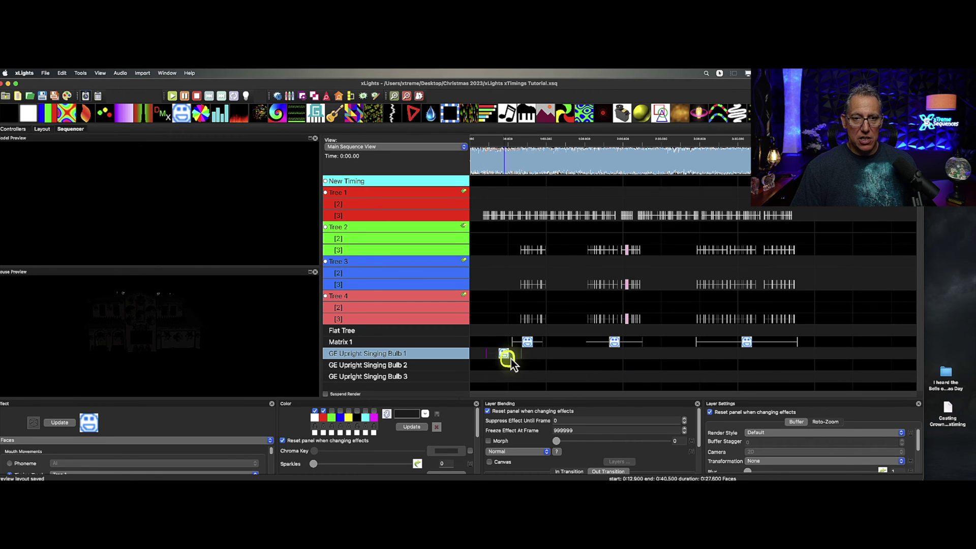
{"action": "left_click", "coordinate": [527, 342]}
{"action": "key", "text": "Delete"}
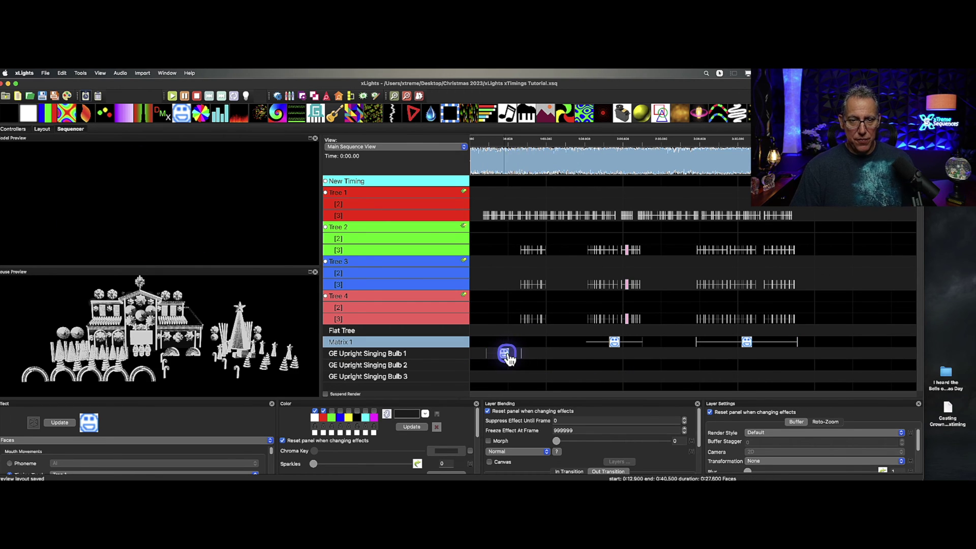
{"action": "left_click_drag", "start_coordinate": [508, 358], "coordinate": [535, 362]}
- Add two more Faces effects later on GE Upright Singing Bulb 1
{"action": "left_click", "coordinate": [582, 362]}
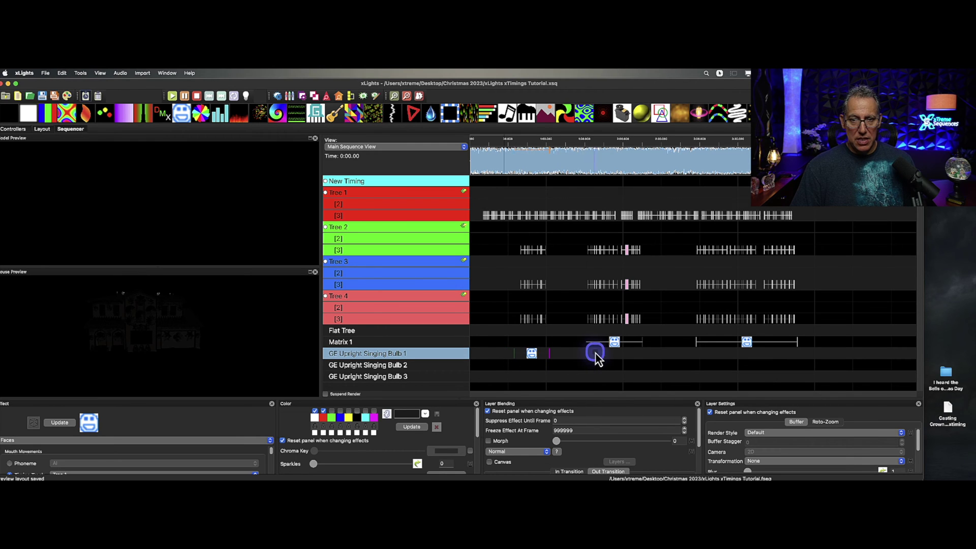
{"action": "left_click_drag", "start_coordinate": [587, 360], "coordinate": [637, 357]}
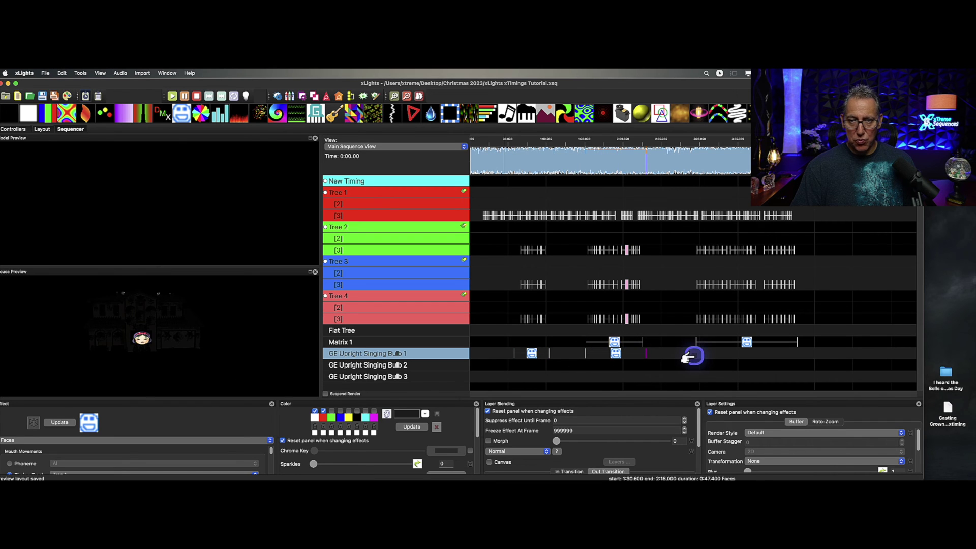
{"action": "left_click_drag", "start_coordinate": [693, 356], "coordinate": [796, 354]}
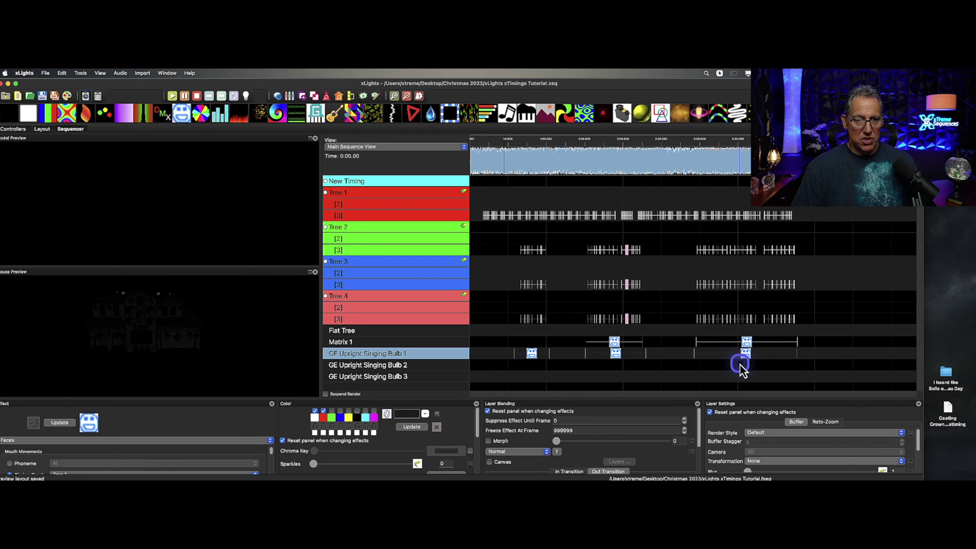
{"action": "scroll", "coordinate": [739, 366], "scroll_direction": "down", "scroll_amount": 5}
{"action": "scroll", "coordinate": [739, 366], "scroll_direction": "up", "scroll_amount": 3}
{"action": "scroll", "coordinate": [738, 366], "scroll_direction": "up", "scroll_amount": 2}
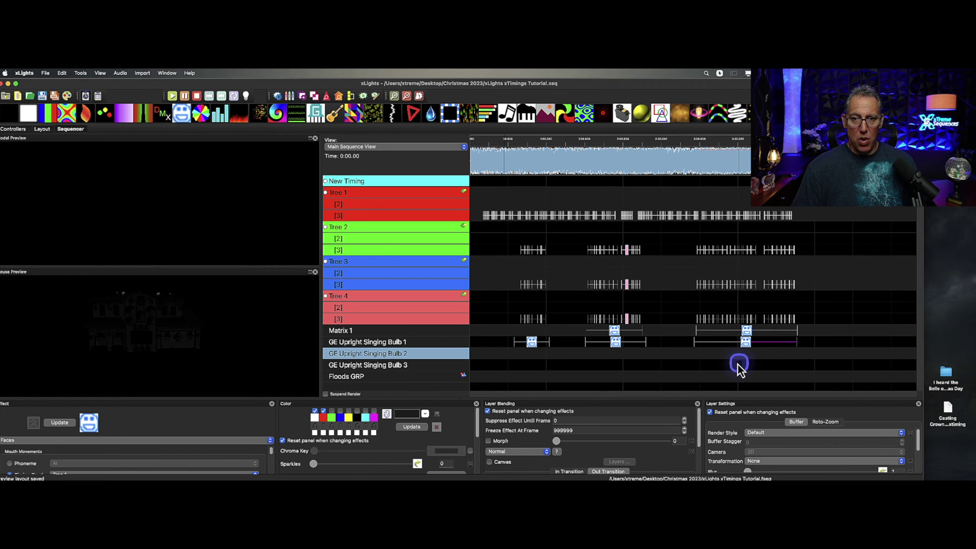
- Paste the Bulb 1 face effects into the GE Upright Singing Bulb 2 and 3 rows
{"action": "left_click_drag", "start_coordinate": [648, 353], "coordinate": [747, 348]}
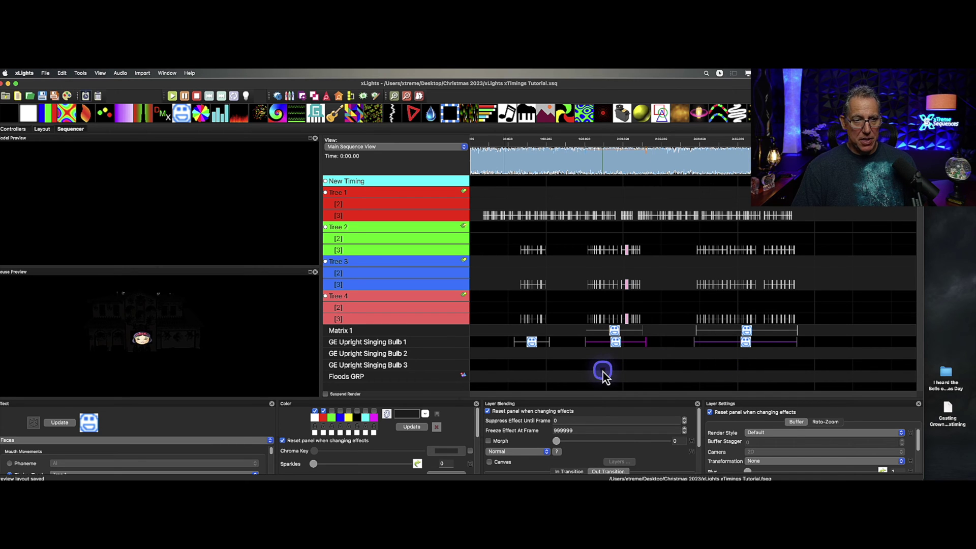
{"action": "left_click", "coordinate": [587, 361]}
{"action": "key", "text": "super+v"}
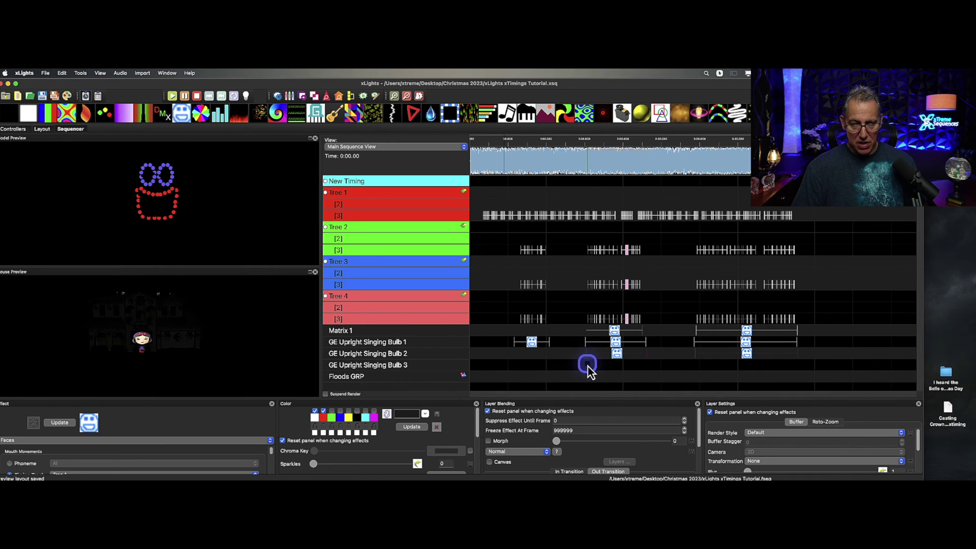
{"action": "key", "text": "super+v"}
{"action": "left_click", "coordinate": [602, 383]}
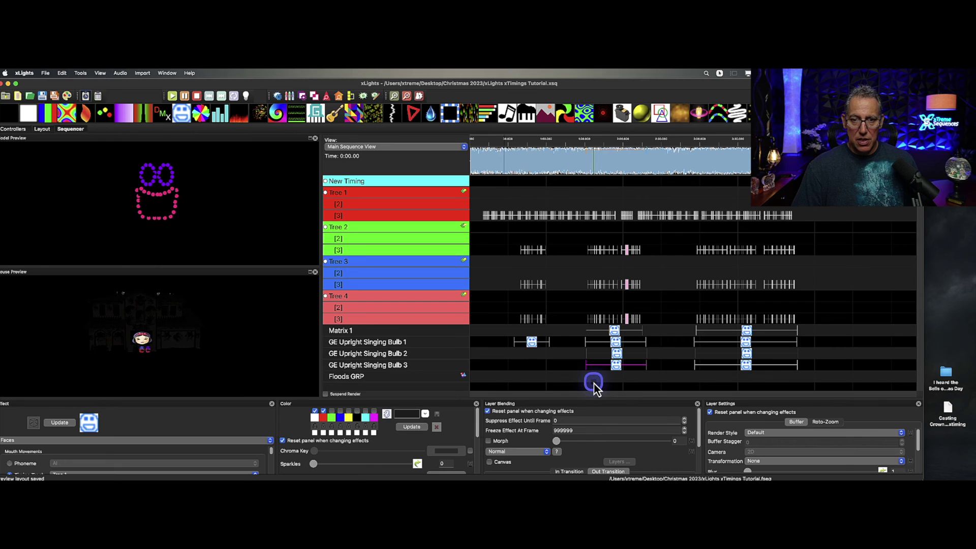
- Align the middle column of face effects from Matrix 1 to Bulb 3 to identical start and end times
{"action": "left_click_drag", "start_coordinate": [596, 387], "coordinate": [755, 348]}
{"action": "left_click", "coordinate": [755, 351]}
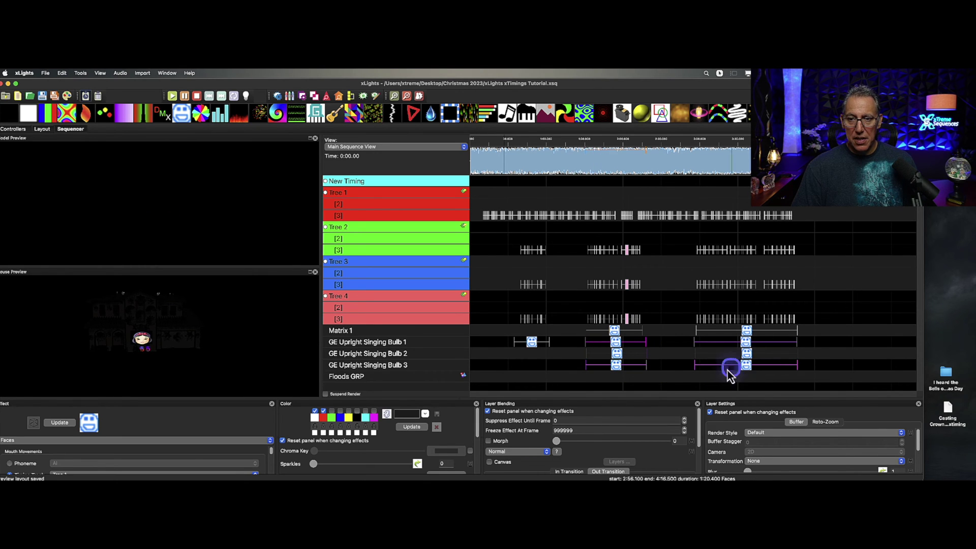
{"action": "left_click", "coordinate": [660, 379]}
{"action": "left_click_drag", "start_coordinate": [616, 379], "coordinate": [616, 334]}
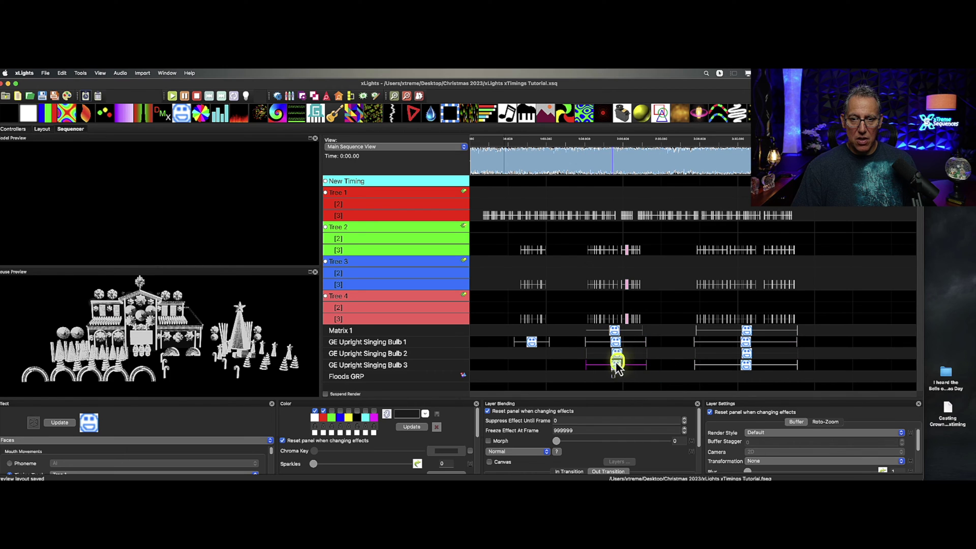
{"action": "right_click", "coordinate": [616, 334]}
{"action": "mouse_move", "coordinate": [630, 411]}
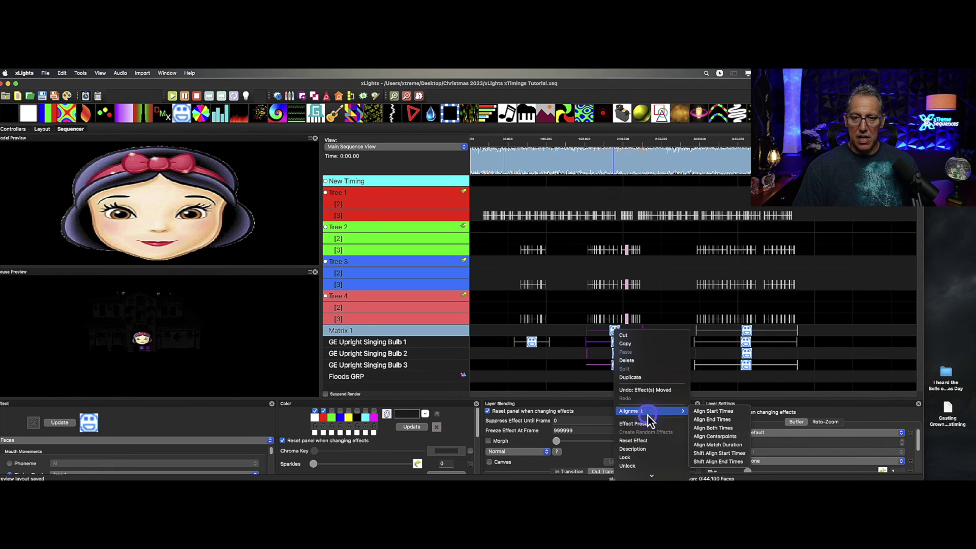
{"action": "left_click", "coordinate": [720, 432]}
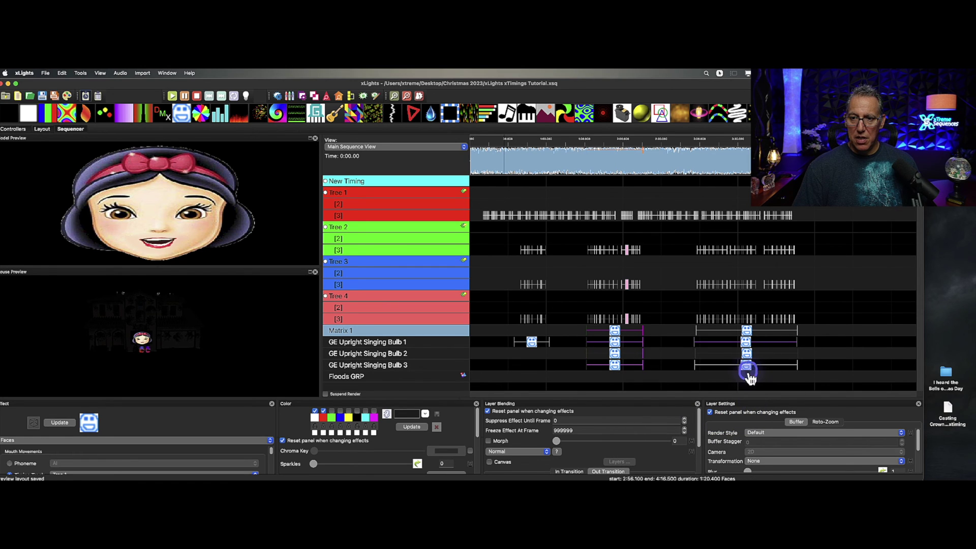
- Align the last column of face effects to matching start and end times
{"action": "left_click", "coordinate": [746, 340]}
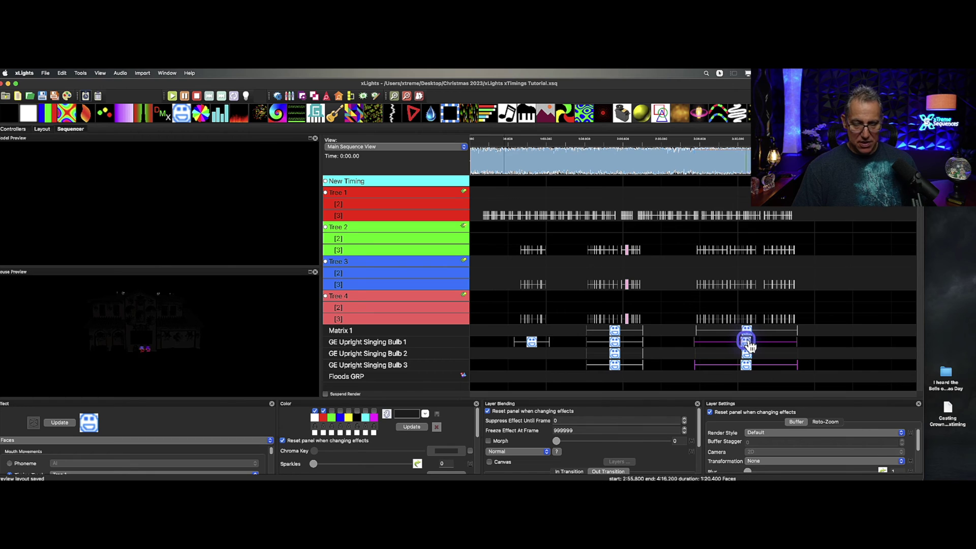
{"action": "left_click", "coordinate": [748, 333]}
{"action": "right_click", "coordinate": [747, 332]}
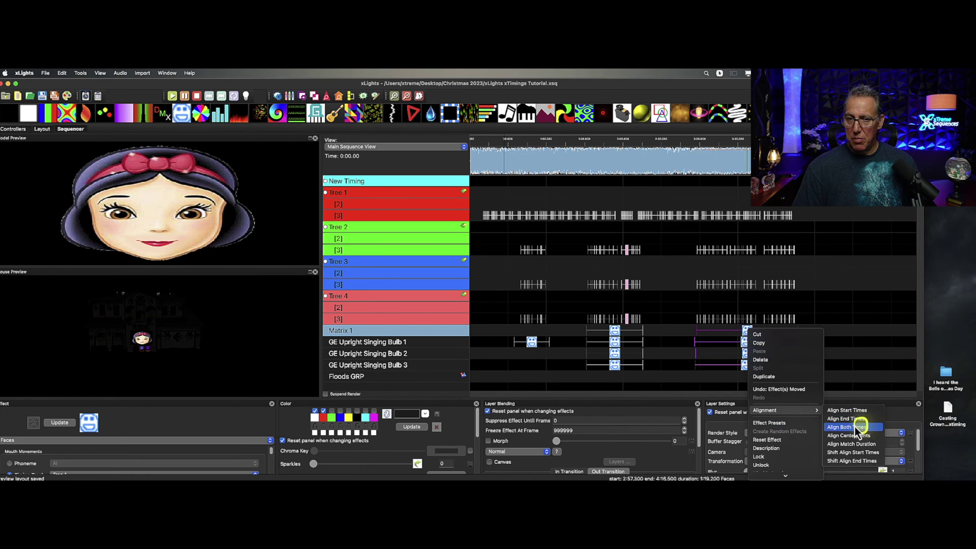
{"action": "left_click", "coordinate": [839, 428]}
{"action": "scroll", "coordinate": [671, 364], "scroll_direction": "up", "scroll_amount": 1}
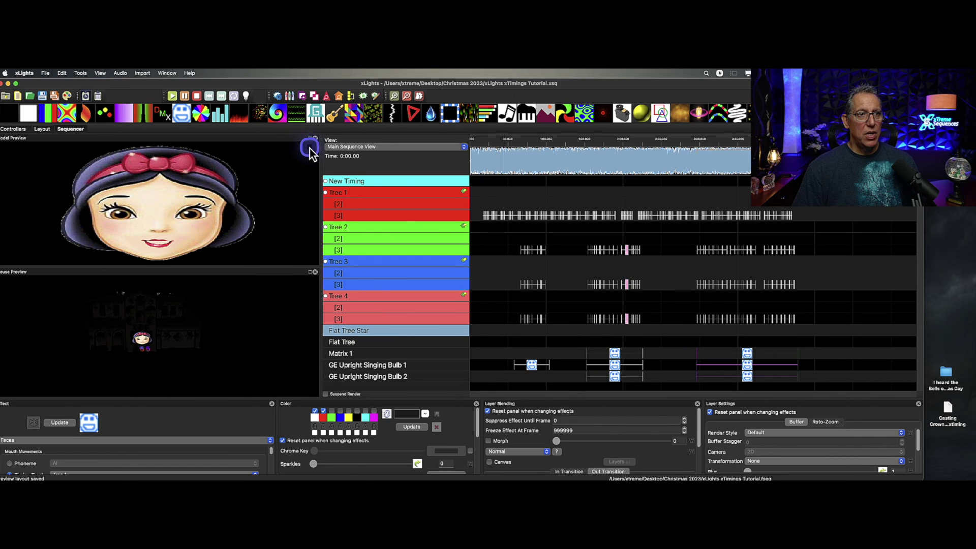
{"action": "scroll", "coordinate": [171, 351], "scroll_direction": "up", "scroll_amount": 5}
{"action": "scroll", "coordinate": [213, 346], "scroll_direction": "down", "scroll_amount": 2}
{"action": "scroll", "coordinate": [251, 339], "scroll_direction": "down", "scroll_amount": 4}
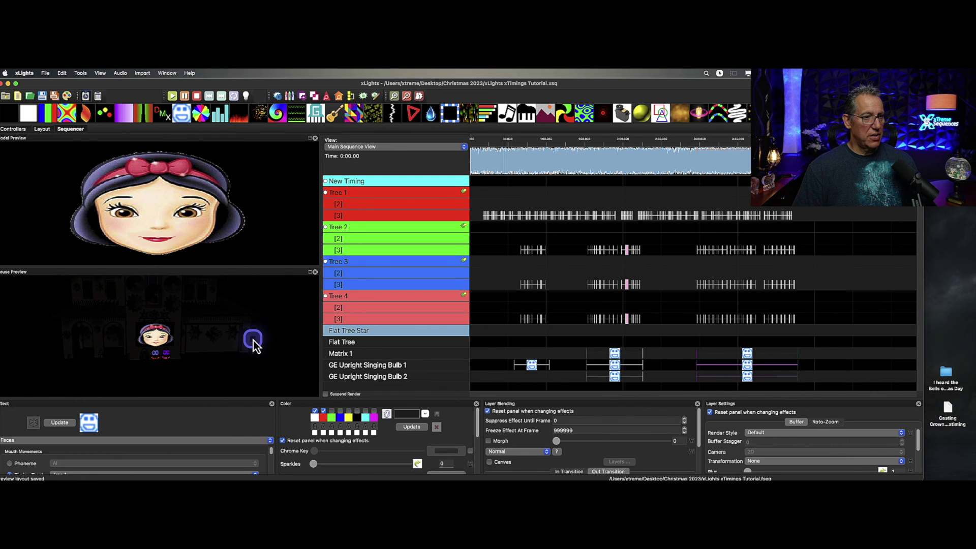
{"action": "scroll", "coordinate": [252, 339], "scroll_direction": "up", "scroll_amount": 1}
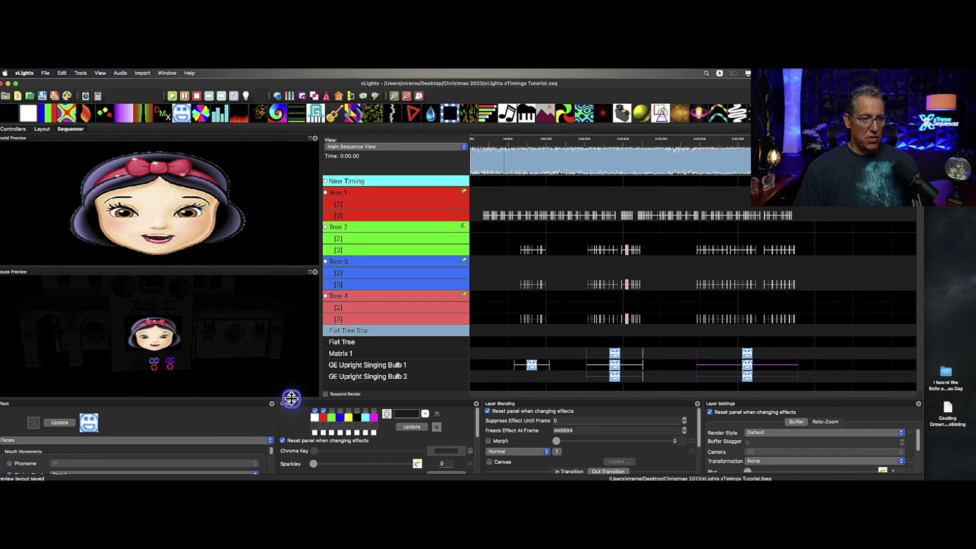
- Drag the divider up so the Faces effect settings panel is fully visible
{"action": "left_click_drag", "start_coordinate": [286, 399], "coordinate": [295, 333]}
- Collapse the Tree 1–4 timing tracks to hide their extra rows
{"action": "left_click", "coordinate": [502, 280]}
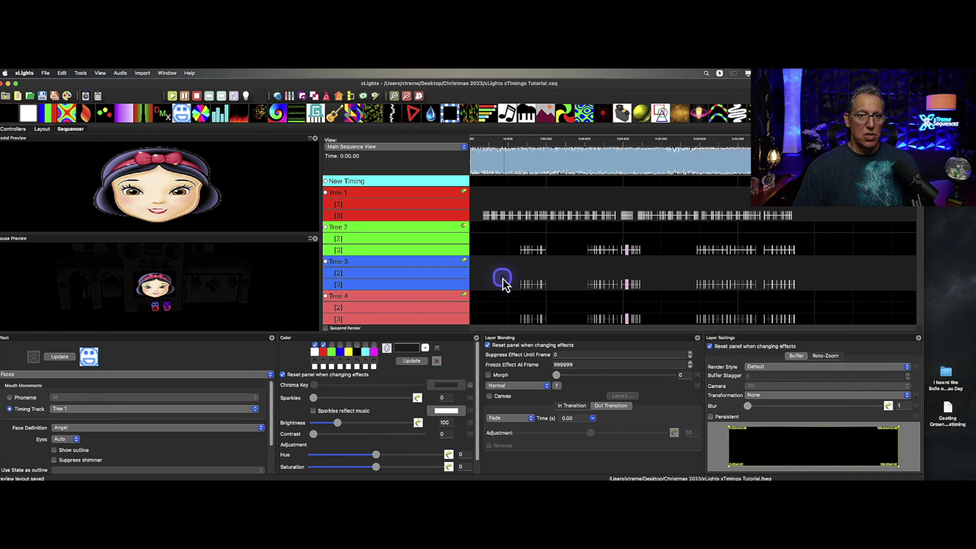
{"action": "left_click", "coordinate": [397, 204]}
{"action": "double_click", "coordinate": [396, 194]}
{"action": "double_click", "coordinate": [394, 204]}
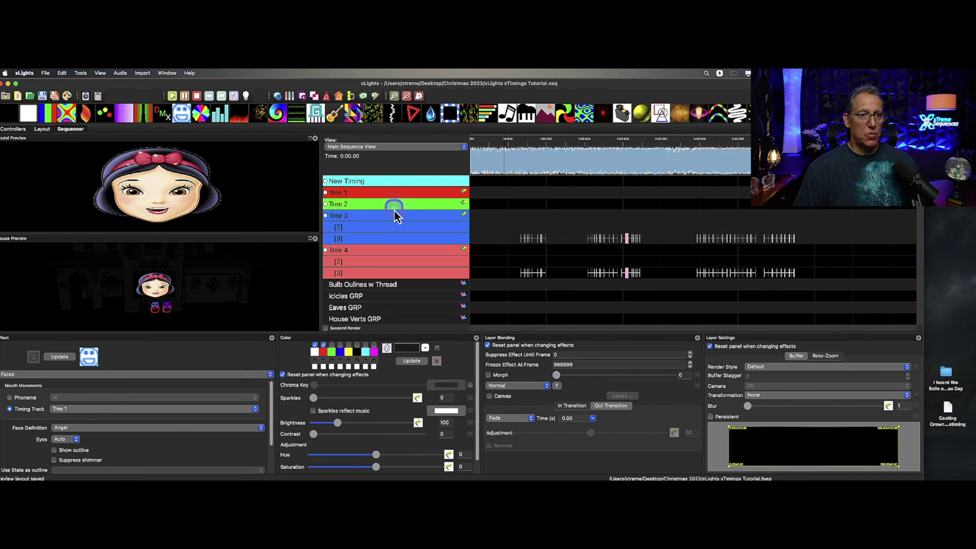
{"action": "double_click", "coordinate": [392, 219]}
{"action": "double_click", "coordinate": [391, 227]}
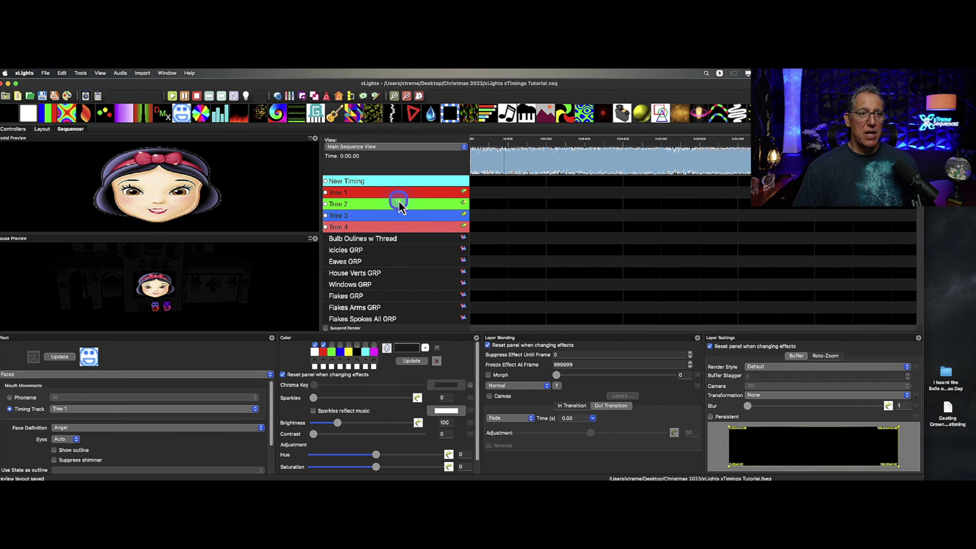
- Switch to Master View and back to Main Sequence View
{"action": "left_click", "coordinate": [424, 145]}
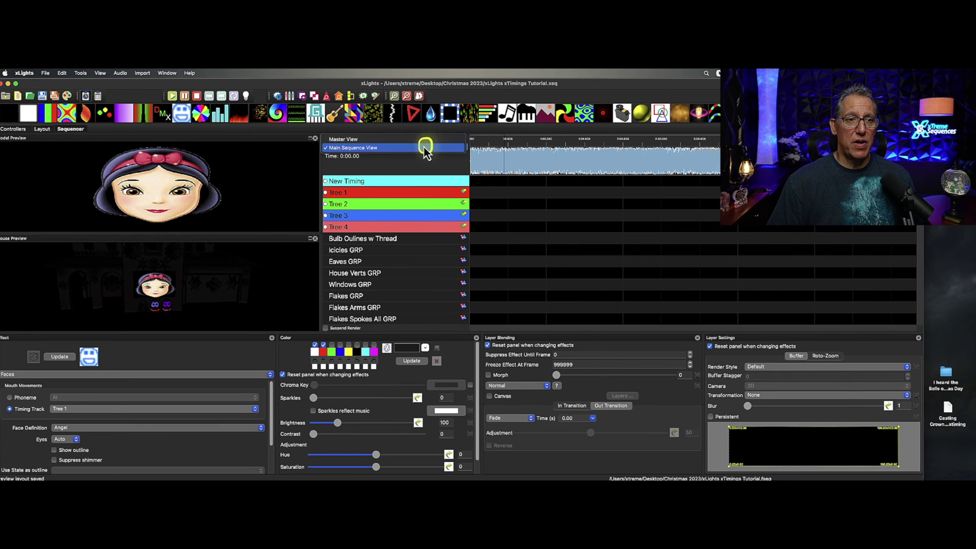
{"action": "left_click", "coordinate": [423, 143]}
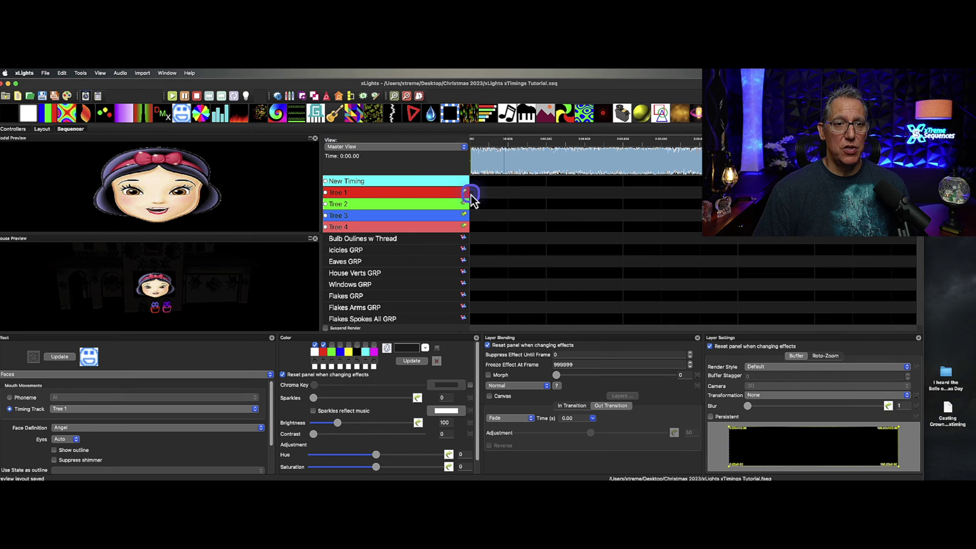
{"action": "left_click", "coordinate": [418, 150]}
{"action": "left_click", "coordinate": [416, 156]}
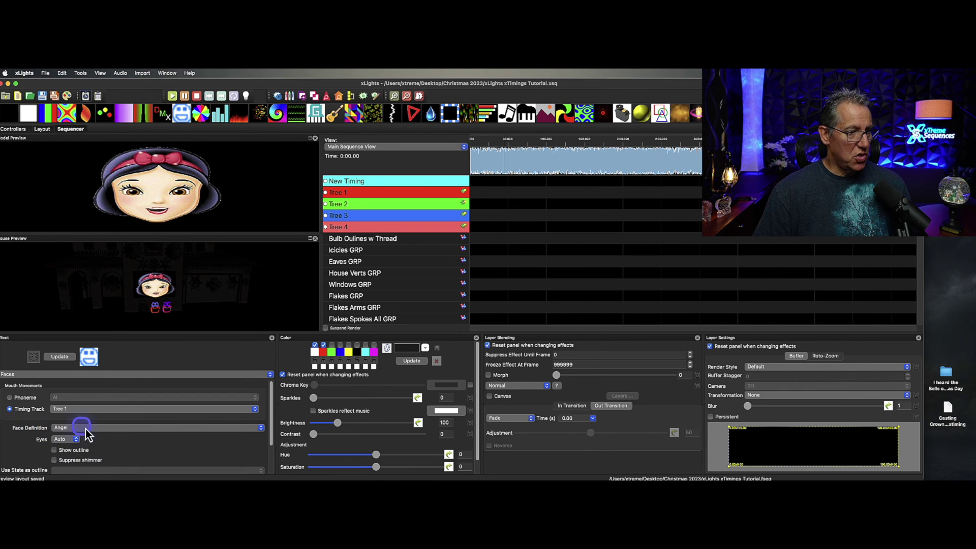
- Bulk-set Show outline to checked on every singing bulb Faces effect
{"action": "left_click", "coordinate": [55, 454]}
{"action": "scroll", "coordinate": [518, 297], "scroll_direction": "down", "scroll_amount": 3}
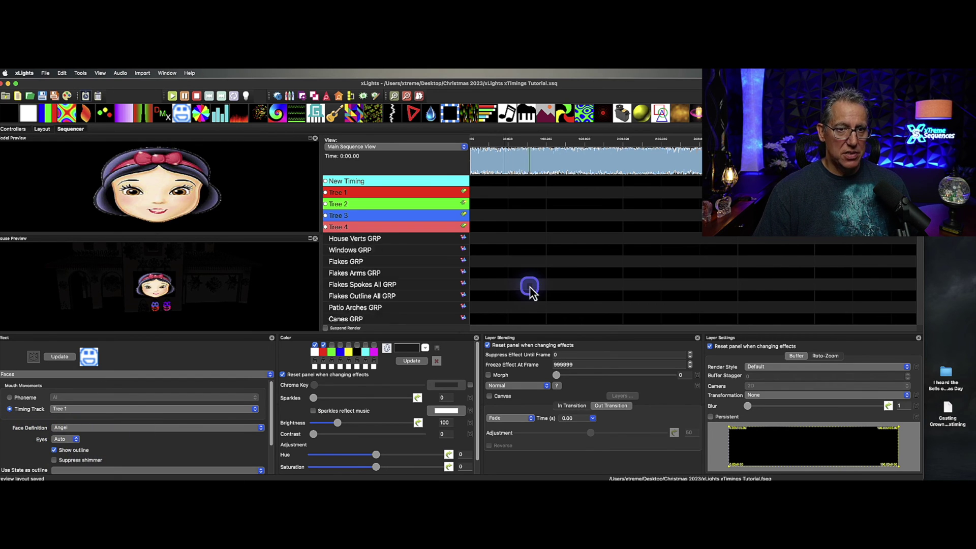
{"action": "scroll", "coordinate": [529, 290], "scroll_direction": "down", "scroll_amount": 4}
{"action": "scroll", "coordinate": [529, 289], "scroll_direction": "down", "scroll_amount": 3}
{"action": "scroll", "coordinate": [537, 284], "scroll_direction": "down", "scroll_amount": 3}
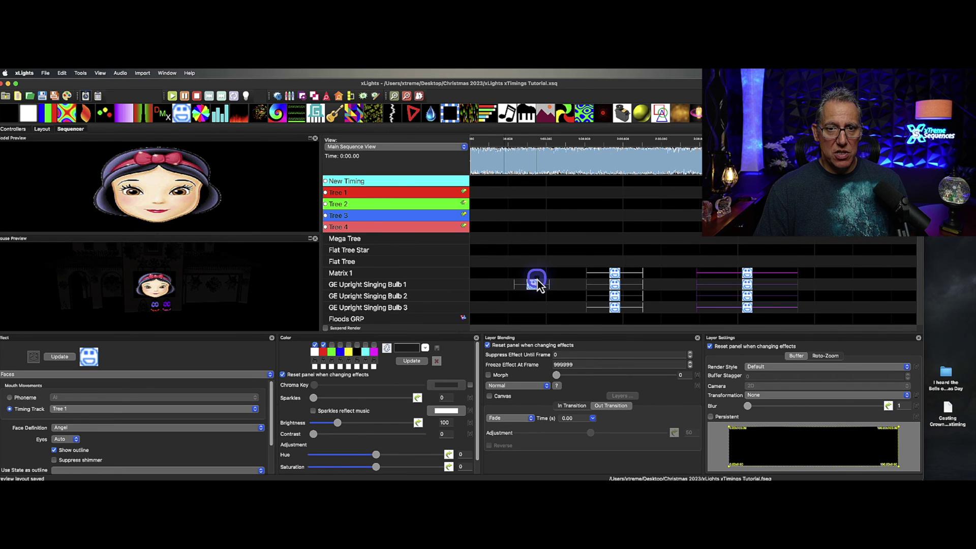
{"action": "left_click_drag", "start_coordinate": [528, 273], "coordinate": [754, 318]}
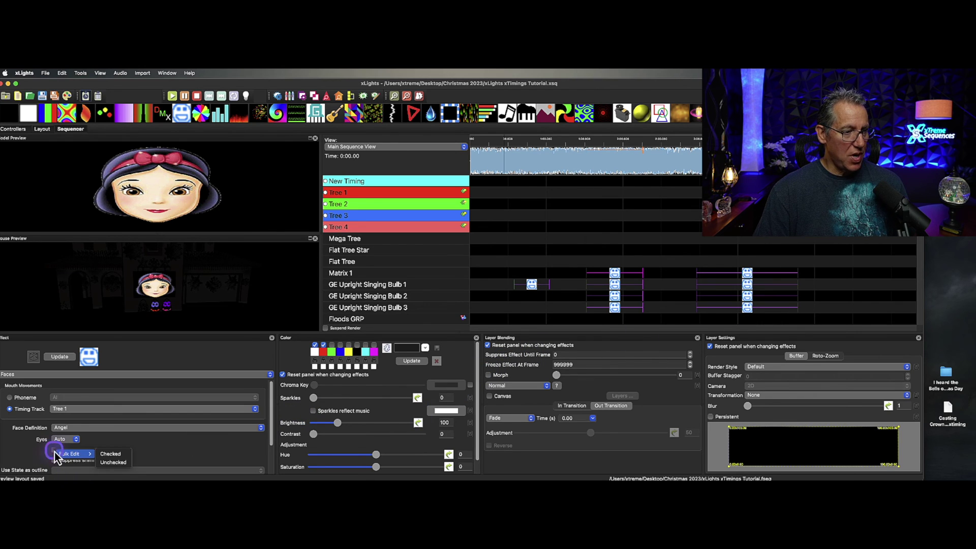
{"action": "left_click", "coordinate": [112, 454]}
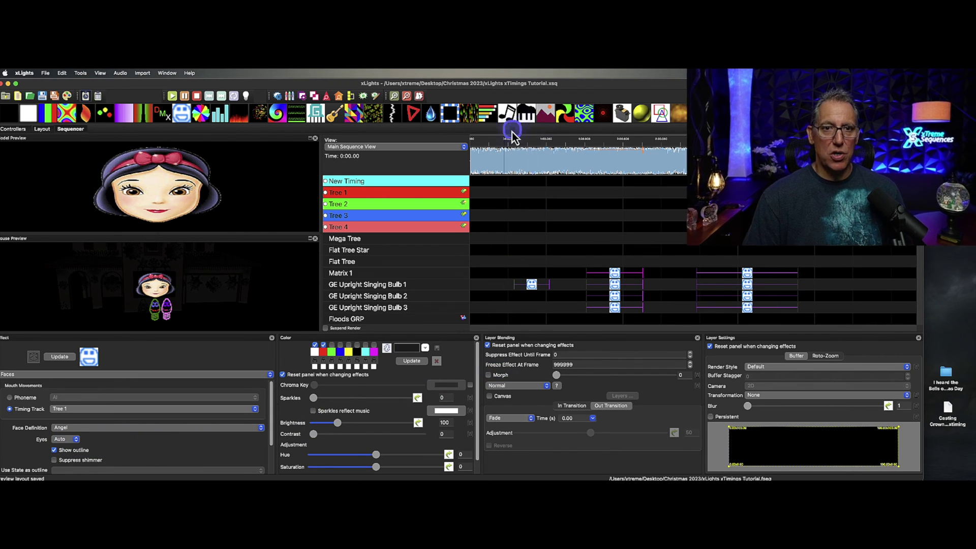
{"action": "scroll", "coordinate": [587, 251], "scroll_direction": "down", "scroll_amount": 1}
{"action": "left_click", "coordinate": [534, 276]}
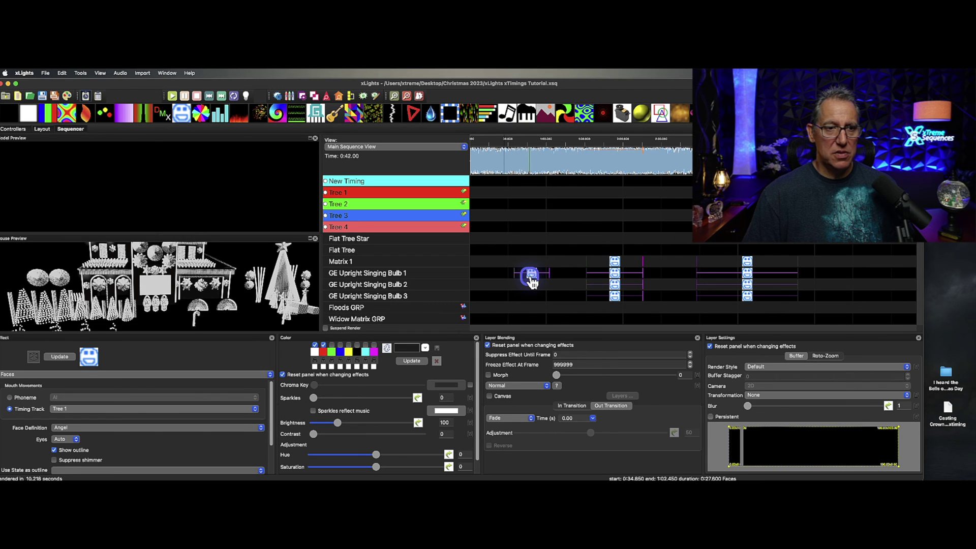
- Set the Bulb 1 face effects to the Upright Bulb face definition via Bulk Edit
{"action": "left_click", "coordinate": [168, 434]}
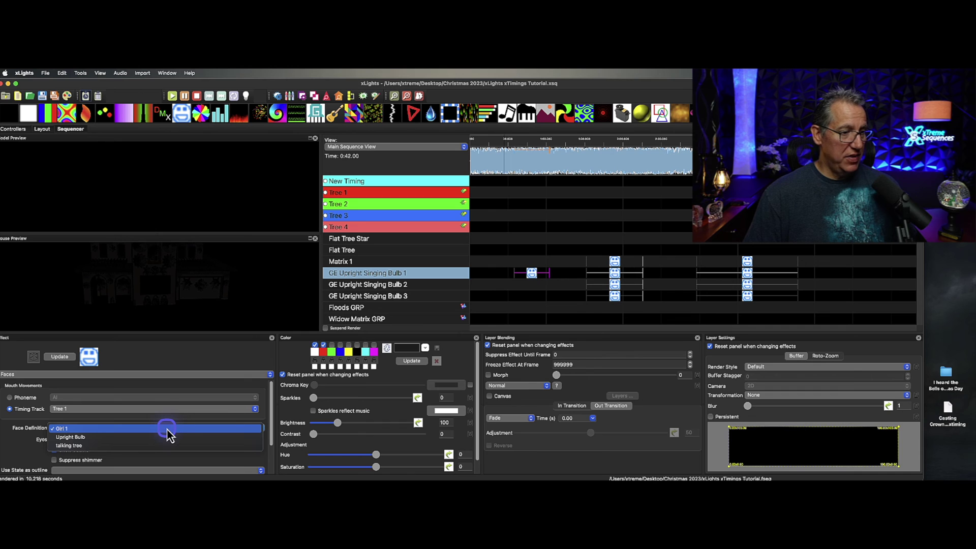
{"action": "left_click", "coordinate": [169, 440]}
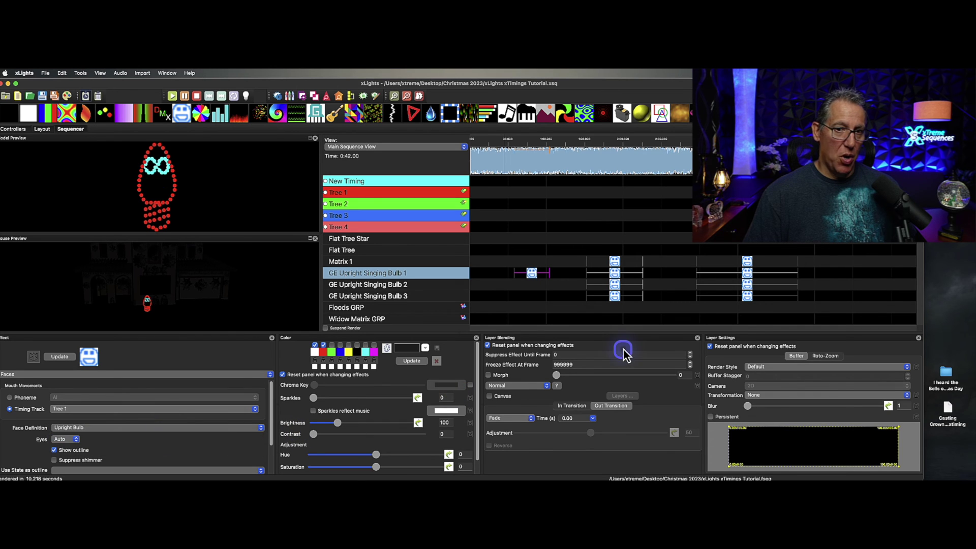
{"action": "left_click", "coordinate": [585, 281]}
{"action": "left_click_drag", "start_coordinate": [584, 281], "coordinate": [740, 265]}
{"action": "left_click", "coordinate": [71, 429]}
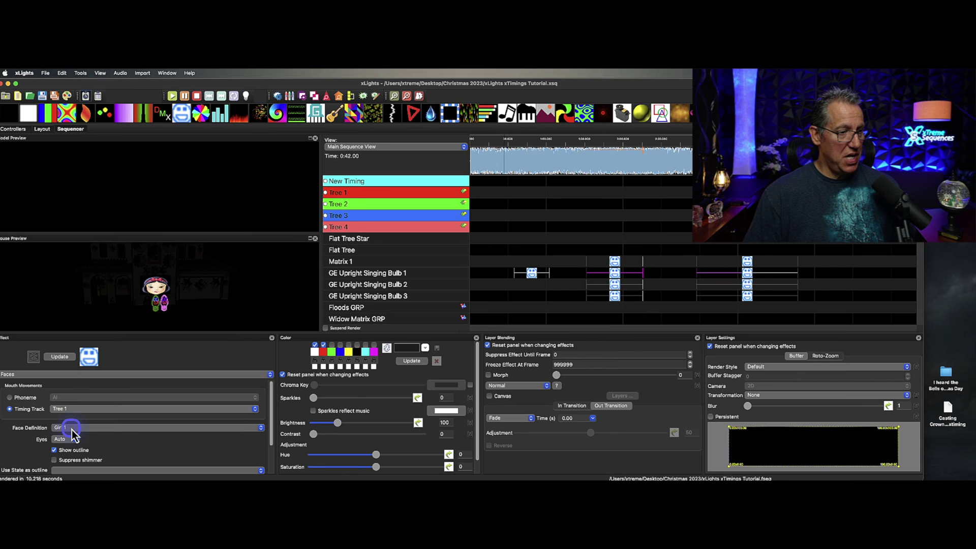
{"action": "right_click", "coordinate": [85, 437]}
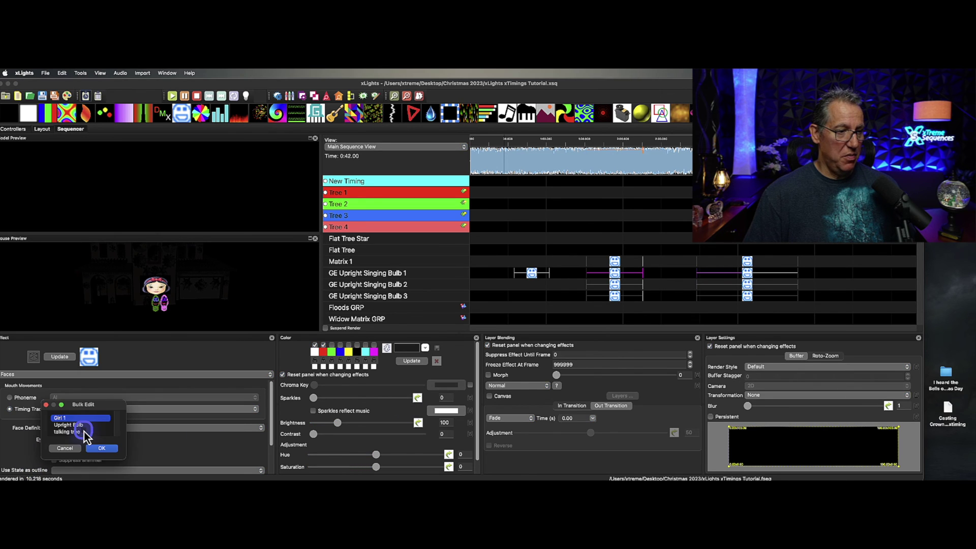
{"action": "left_click", "coordinate": [76, 431]}
{"action": "left_click", "coordinate": [102, 448]}
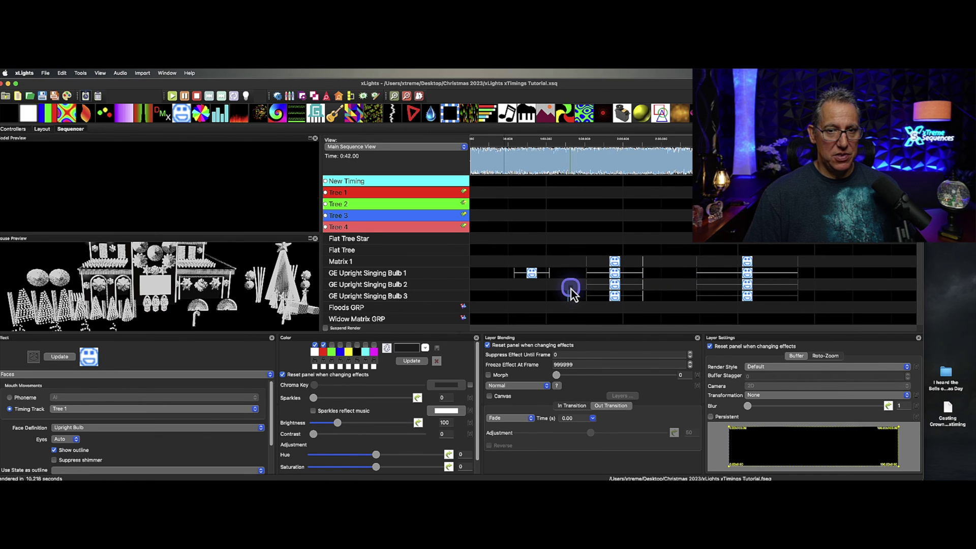
- Bulk-apply Upright Bulb to the remaining singing bulb face effects and check one
{"action": "left_click_drag", "start_coordinate": [570, 283], "coordinate": [725, 283]}
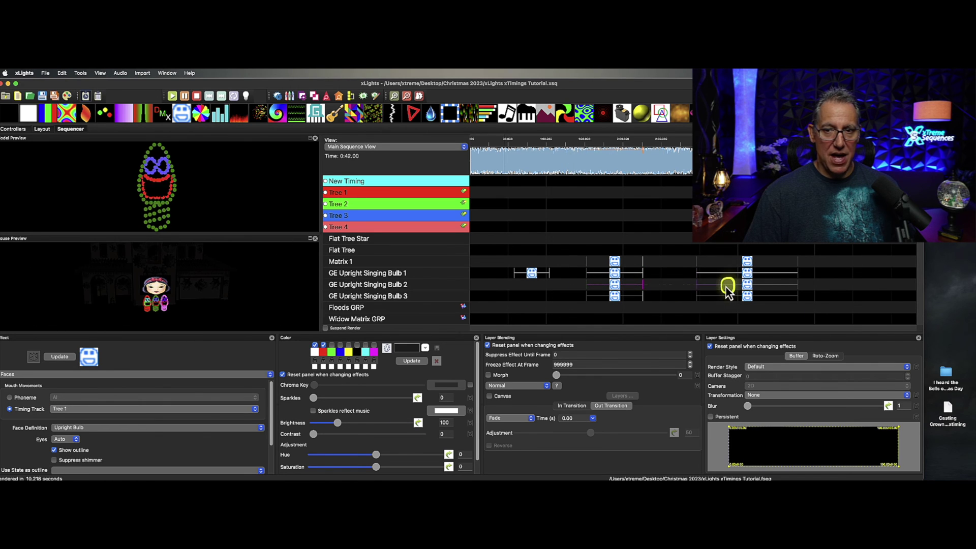
{"action": "right_click", "coordinate": [87, 431]}
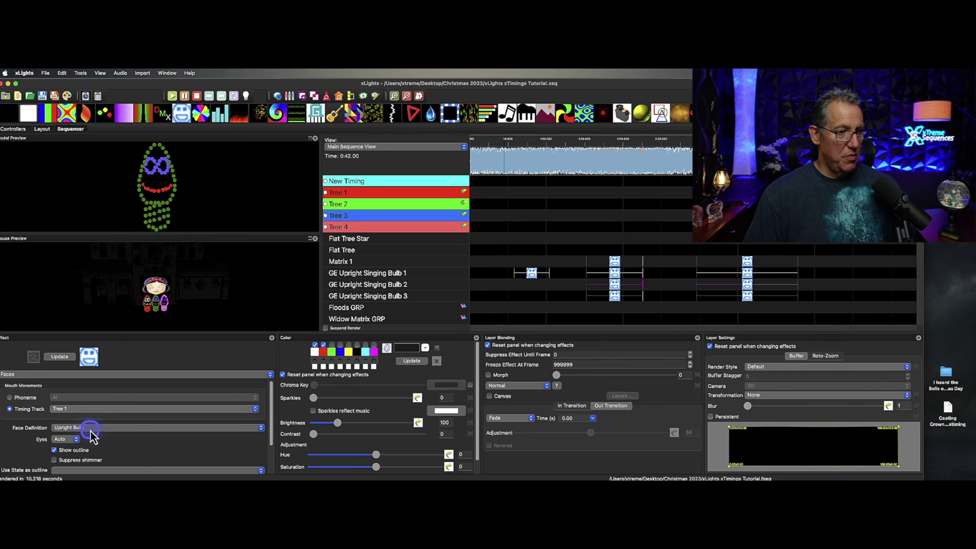
{"action": "left_click", "coordinate": [105, 446]}
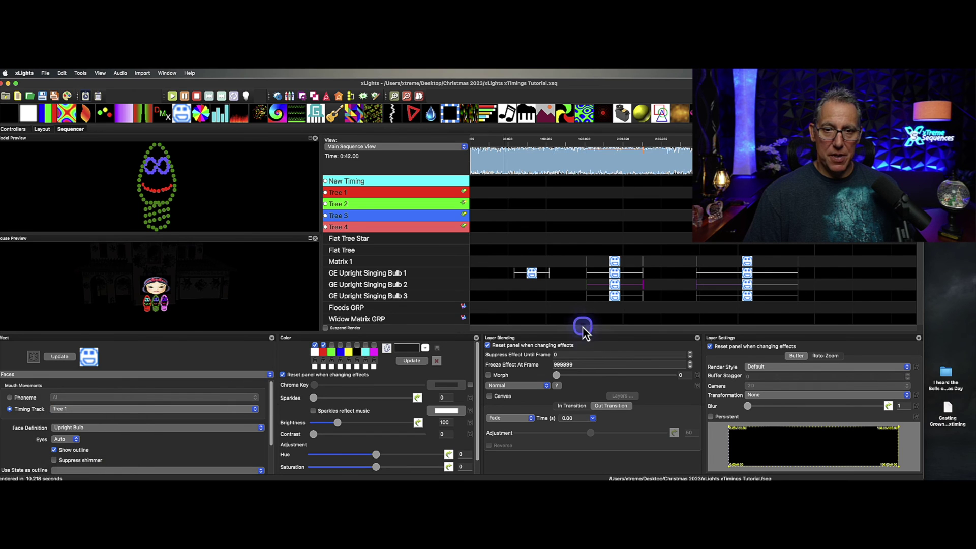
{"action": "left_click_drag", "start_coordinate": [681, 299], "coordinate": [725, 298]}
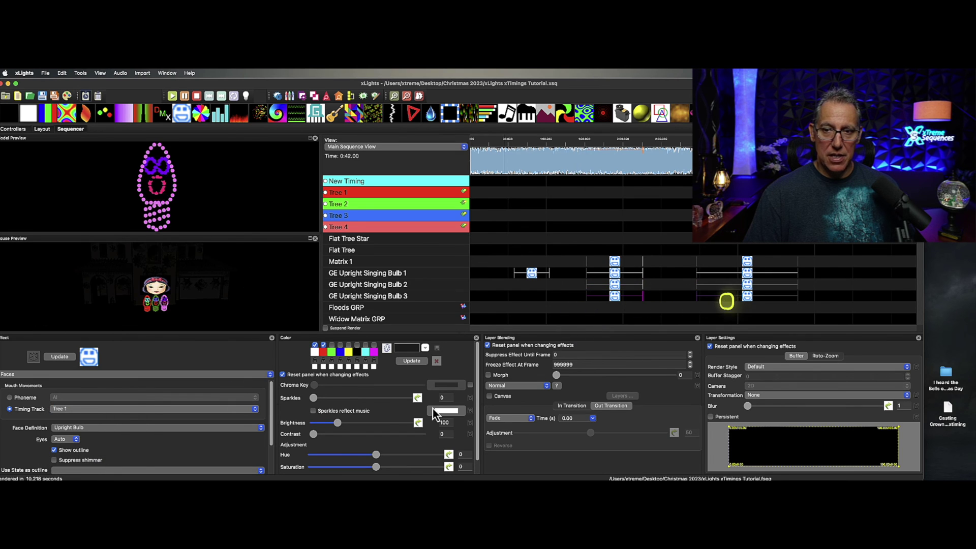
{"action": "right_click", "coordinate": [103, 429]}
{"action": "left_click", "coordinate": [110, 431]}
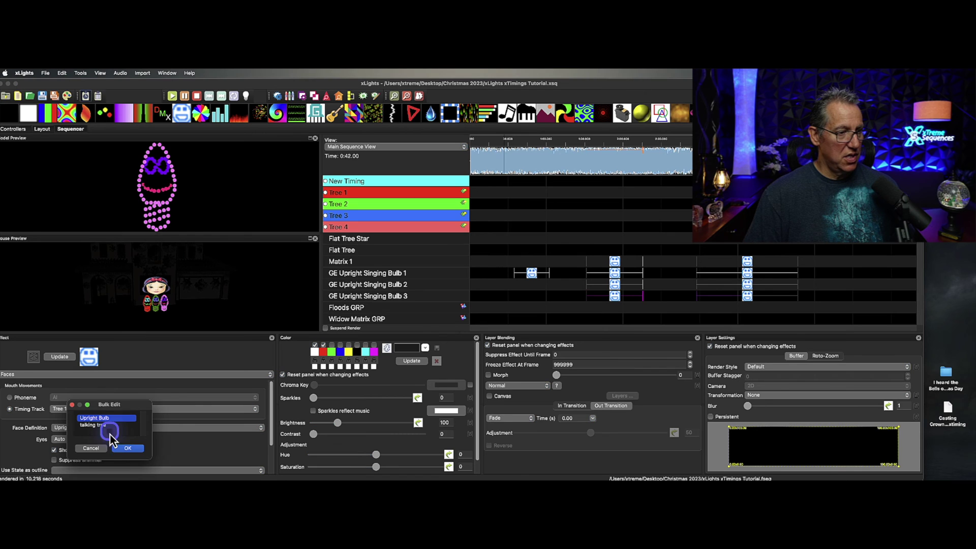
{"action": "left_click", "coordinate": [117, 450]}
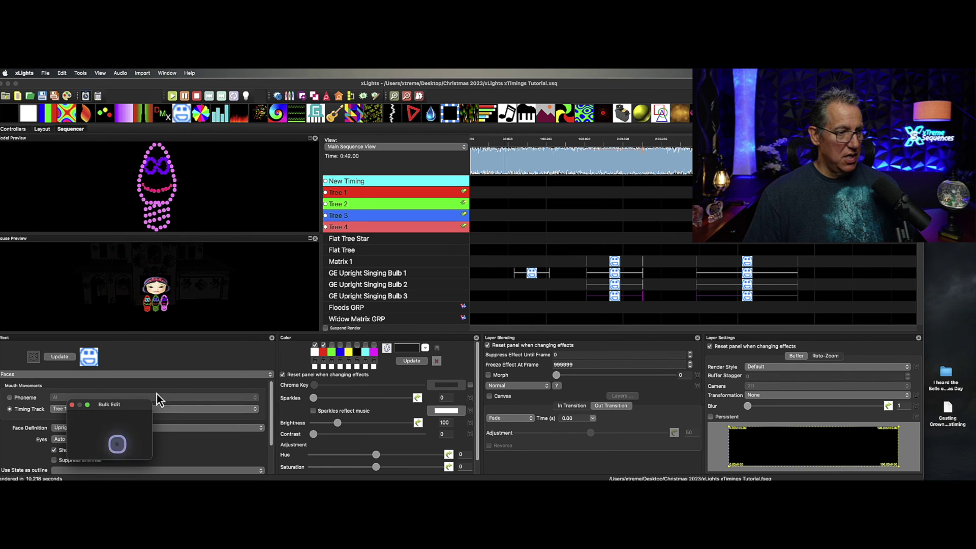
{"action": "left_click", "coordinate": [578, 292]}
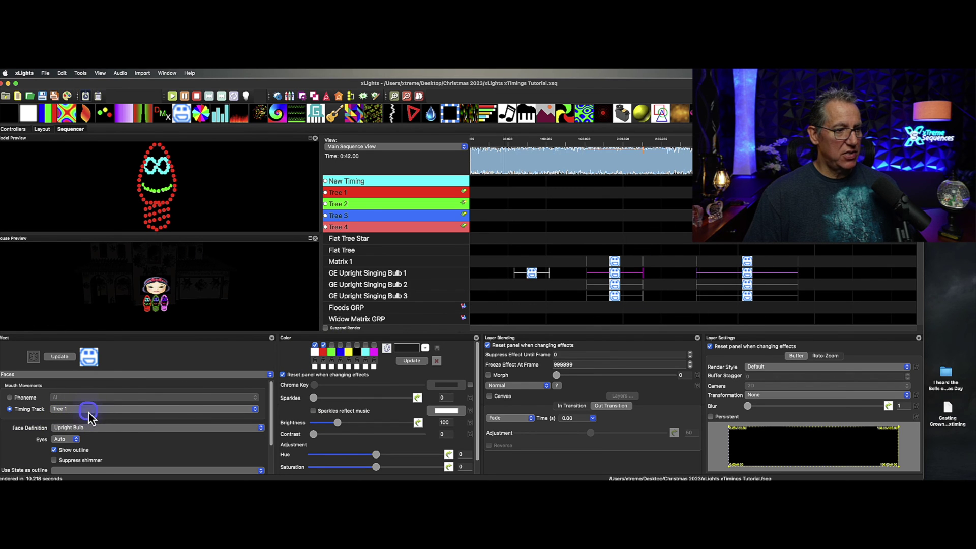
- Reselect the singing bulb face effects after an empty timing-track bulk edit
{"action": "right_click", "coordinate": [89, 417]}
{"action": "left_click", "coordinate": [114, 431]}
{"action": "left_click", "coordinate": [615, 296]}
{"action": "left_click", "coordinate": [738, 296]}
{"action": "left_click", "coordinate": [242, 397]}
{"action": "left_click", "coordinate": [113, 431]}
- Bulk-set the selected face effects to the Tree 3 timing track and start playback
{"action": "right_click", "coordinate": [81, 414]}
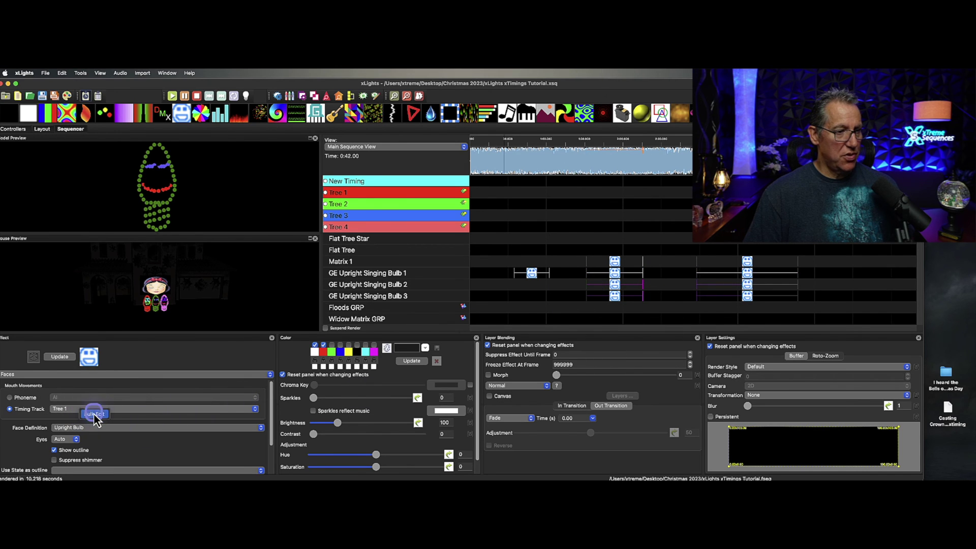
{"action": "left_click", "coordinate": [94, 415]}
{"action": "left_click", "coordinate": [83, 416]}
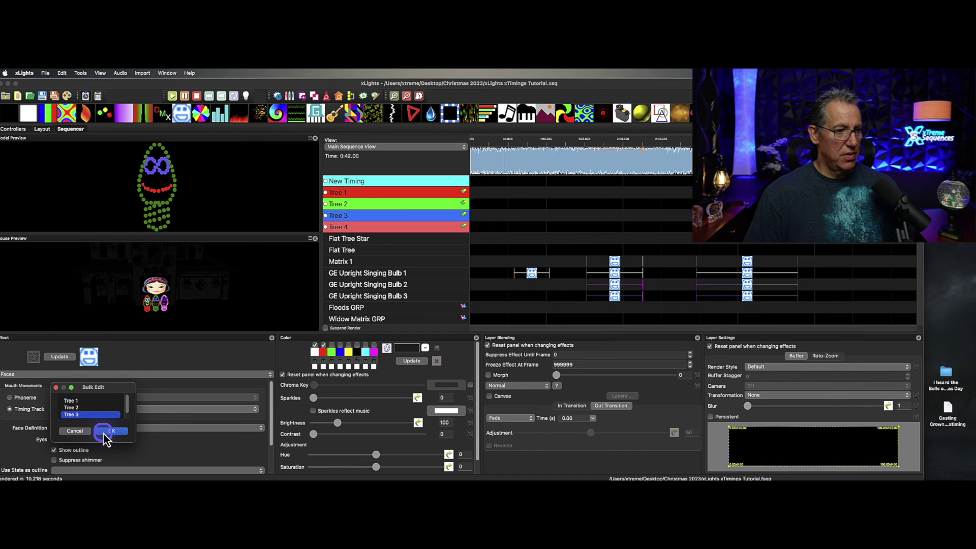
{"action": "left_click", "coordinate": [107, 431]}
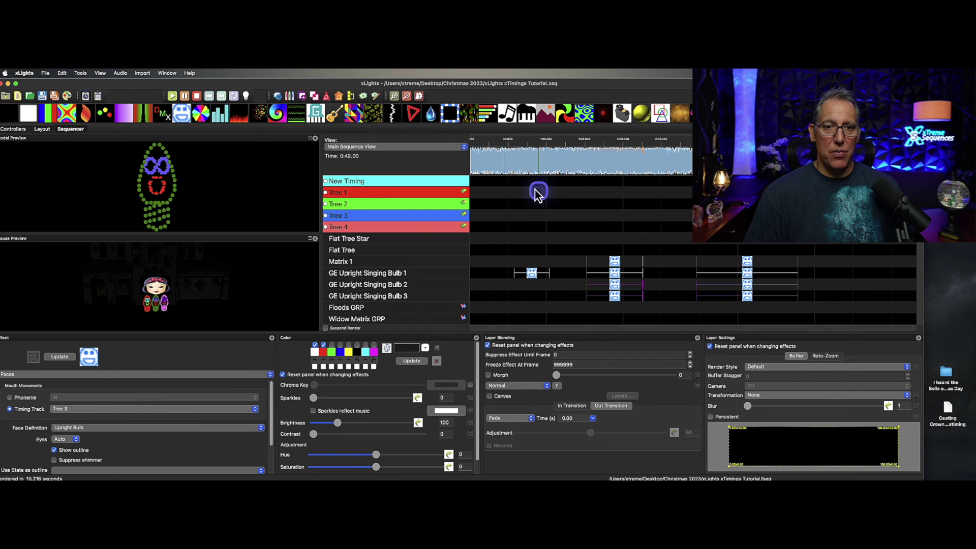
{"action": "left_click", "coordinate": [526, 142]}
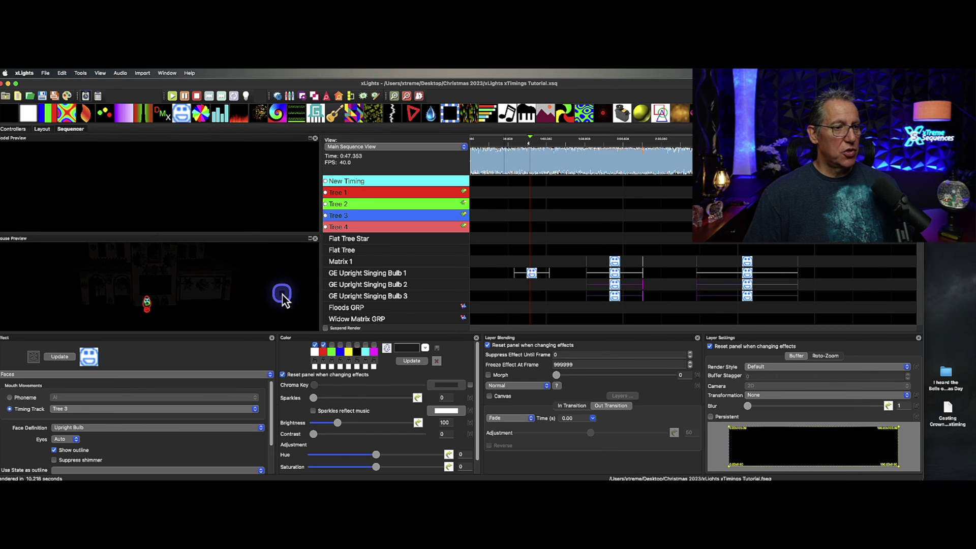
- Jump playback to about 1:40 and maximize the House Preview to watch the bulbs sing
{"action": "left_click", "coordinate": [597, 147]}
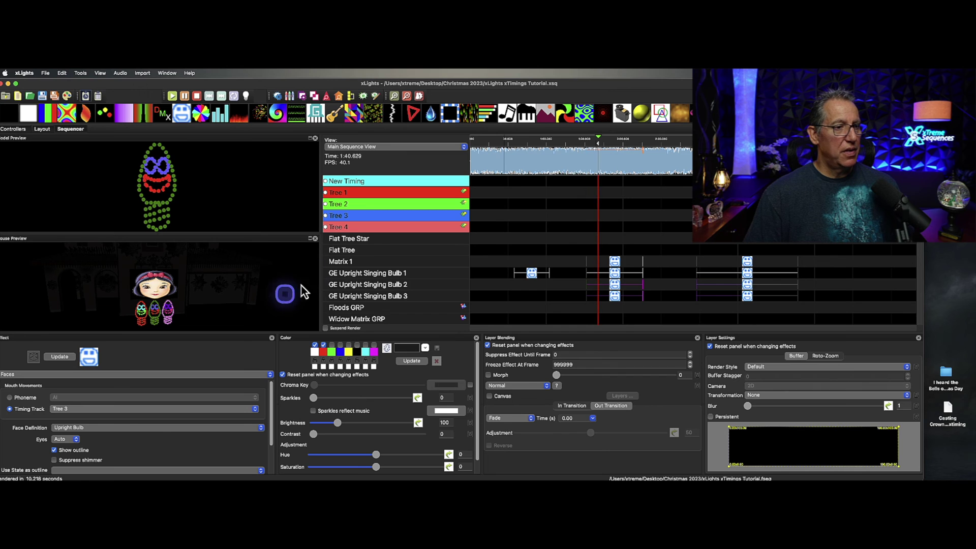
{"action": "left_click", "coordinate": [311, 240]}
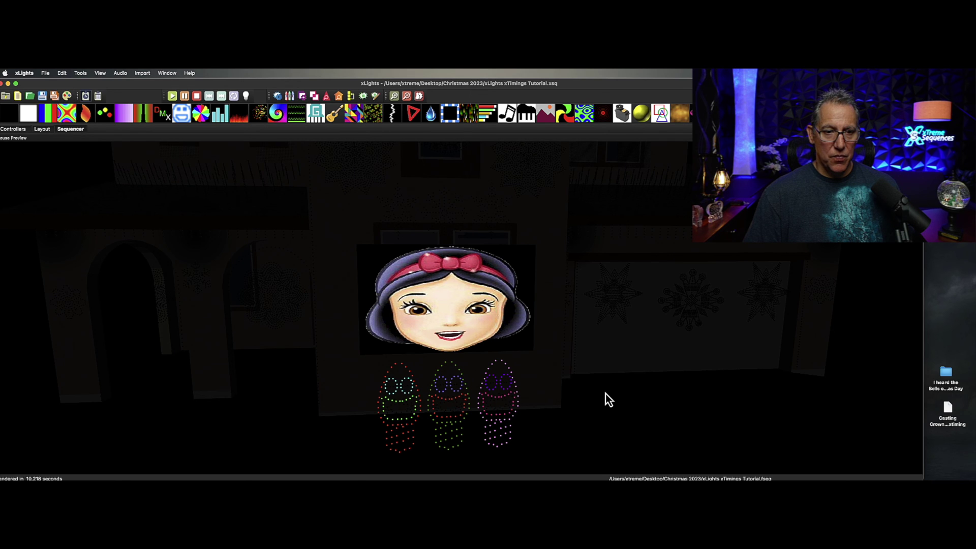
{"action": "scroll", "coordinate": [605, 394], "scroll_direction": "down", "scroll_amount": 3}
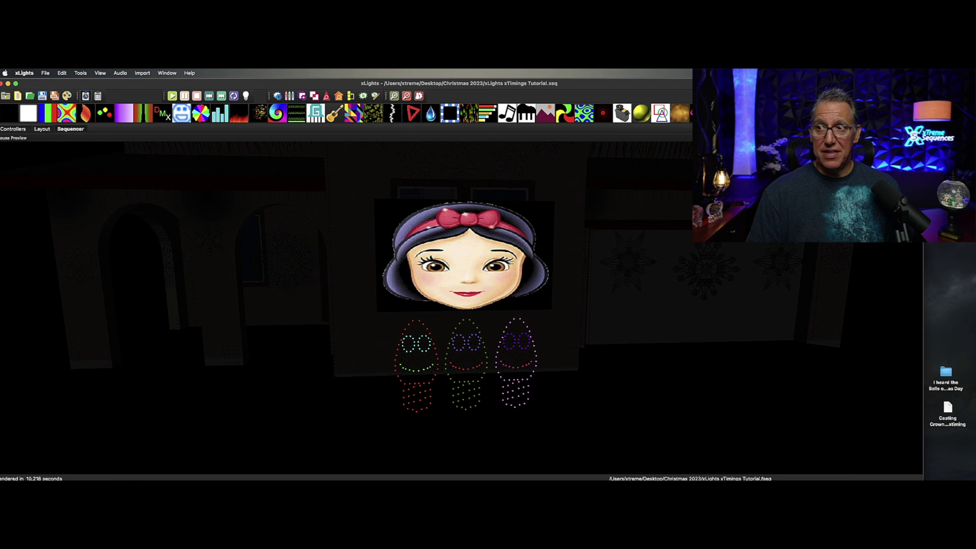
- Exit the full-size house preview with Escape, back to the sequencer layout
{"action": "key", "text": "Escape"}
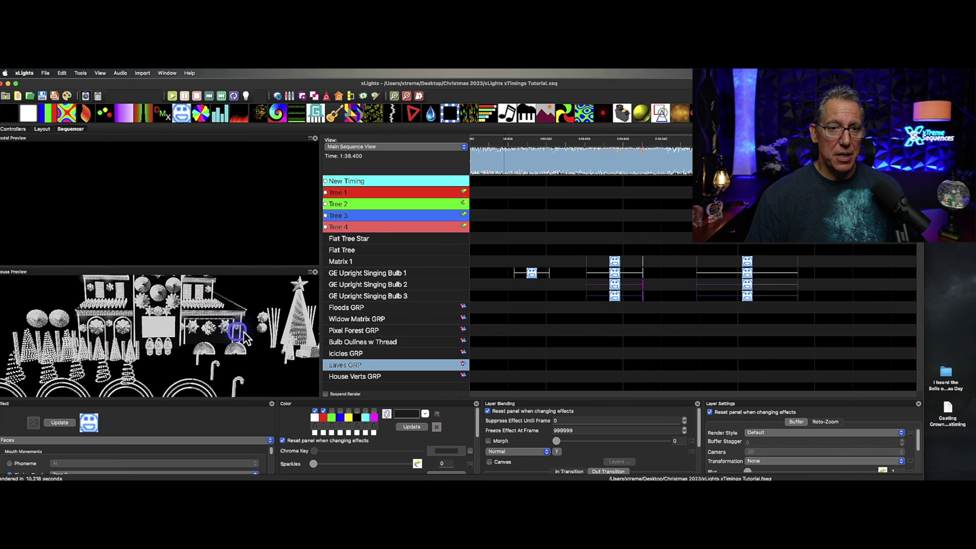
{"action": "scroll", "coordinate": [532, 302], "scroll_direction": "up", "scroll_amount": 3}
{"action": "scroll", "coordinate": [532, 302], "scroll_direction": "down", "scroll_amount": 3}
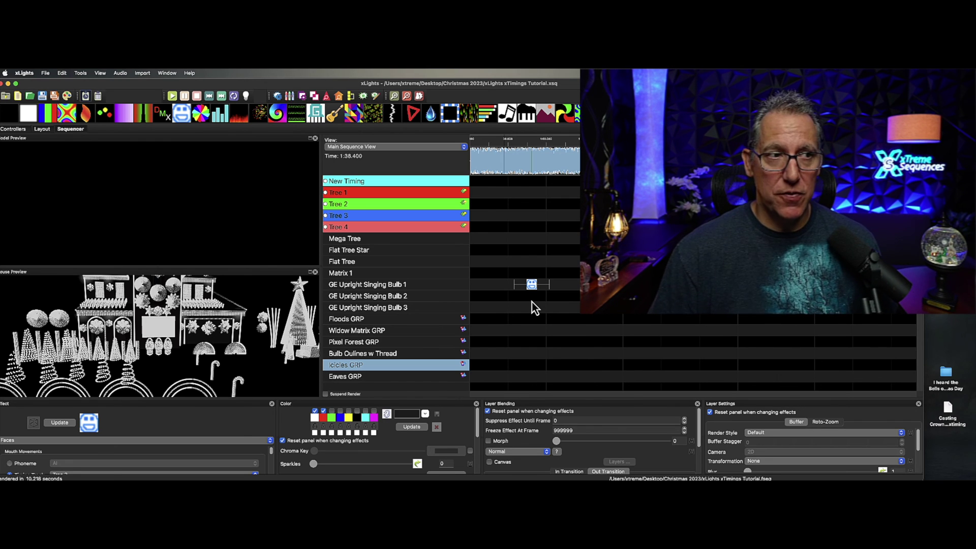
- Switch to the Layout tab showing the house display and its models
{"action": "left_click", "coordinate": [42, 128]}
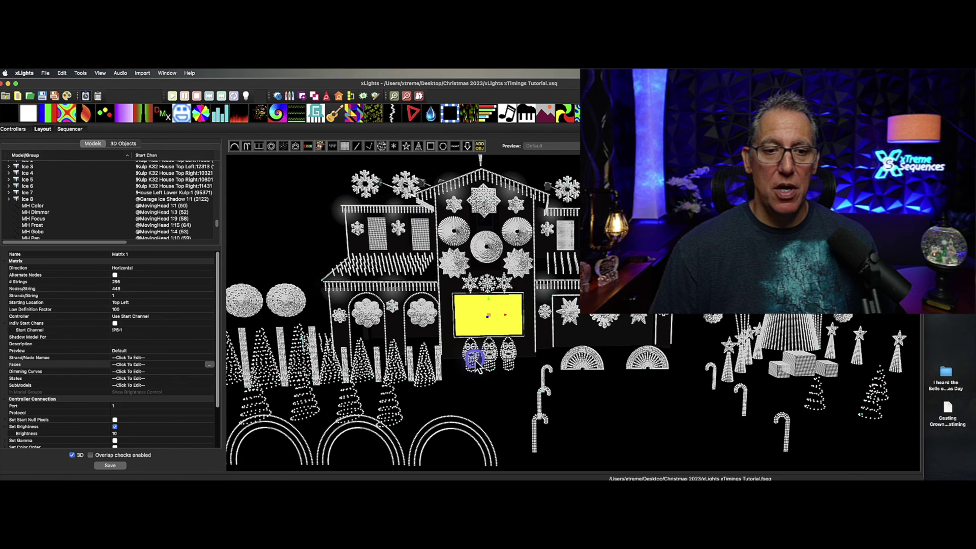
- Select GE Upright Singing Bulb 1 in the layout and open its Faces definition window
{"action": "left_click", "coordinate": [491, 385]}
{"action": "left_click", "coordinate": [499, 318]}
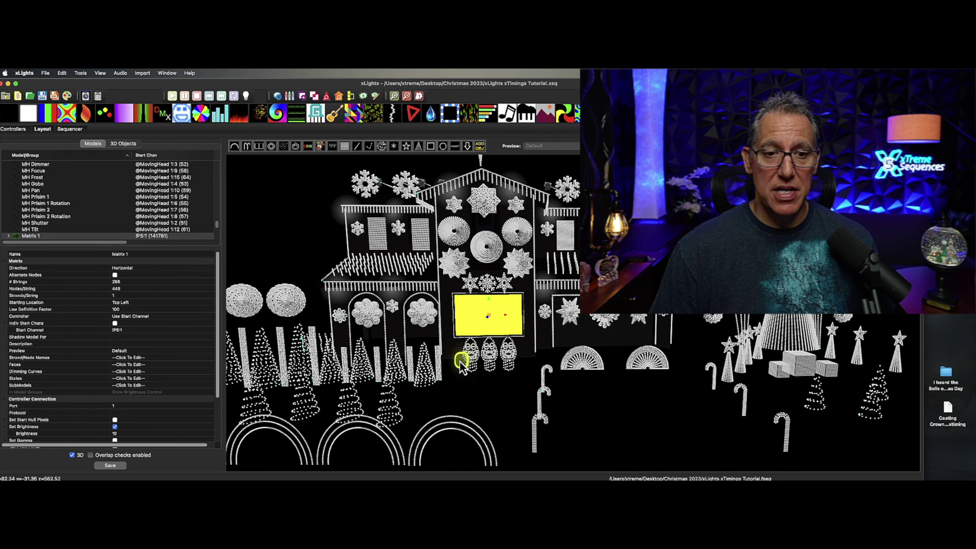
{"action": "left_click", "coordinate": [475, 369]}
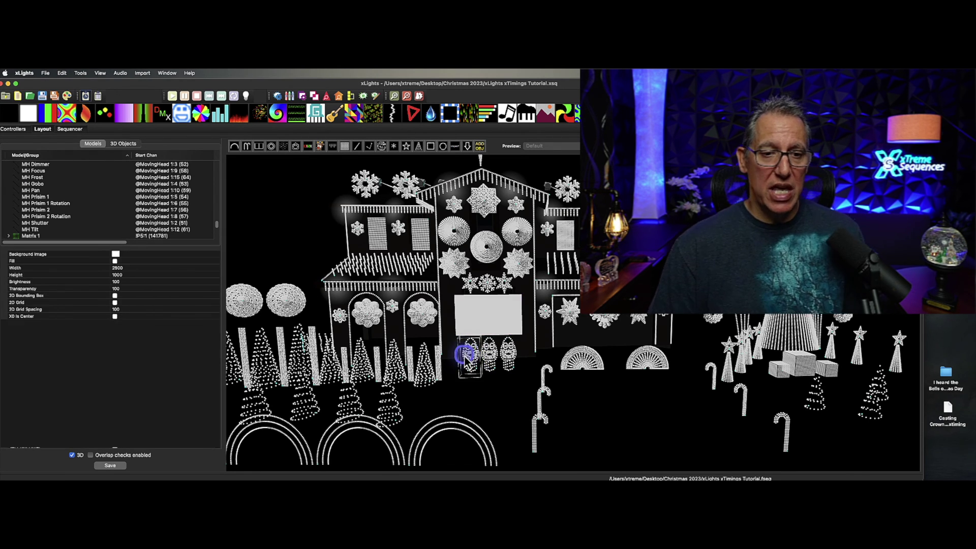
{"action": "left_click", "coordinate": [471, 364]}
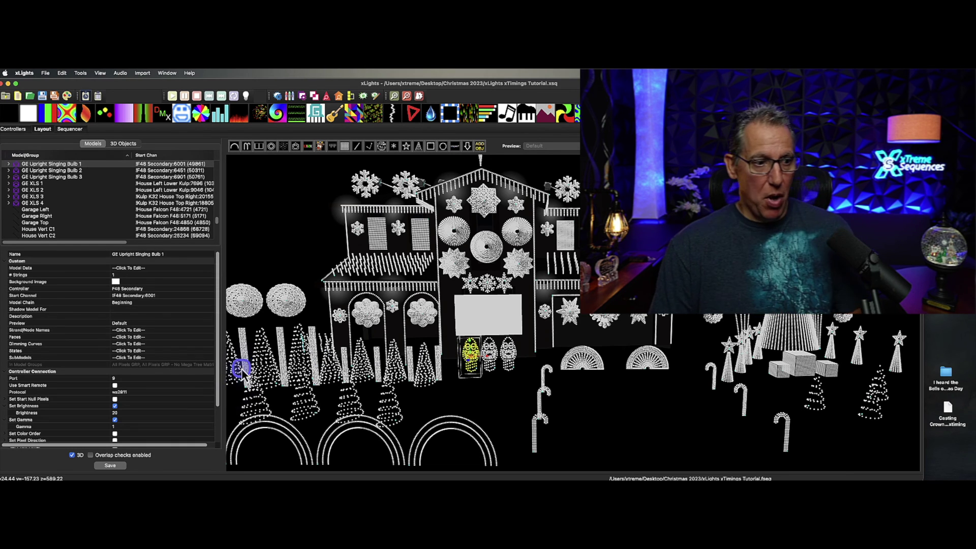
{"action": "left_click", "coordinate": [194, 339]}
{"action": "left_click", "coordinate": [210, 338]}
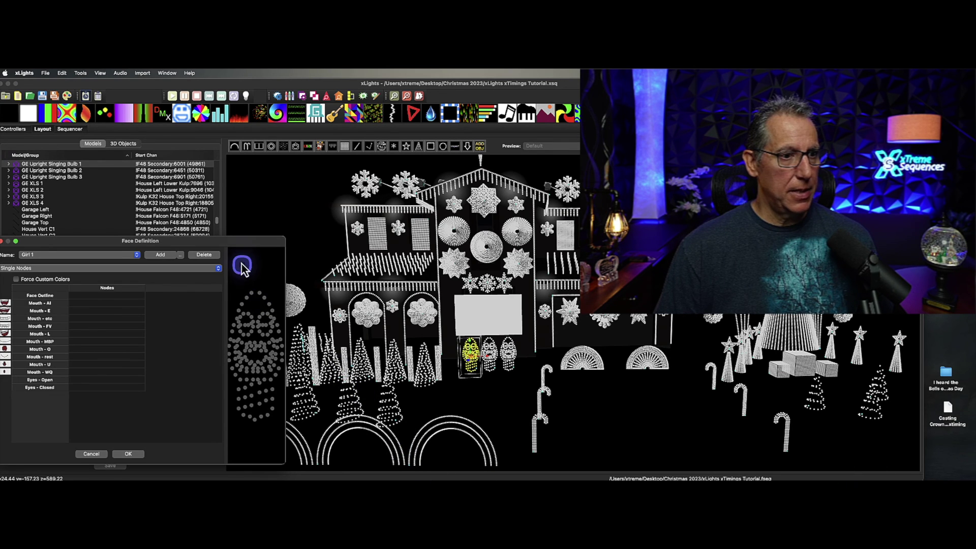
- Show the Upright Bulb face definition with type Node Ranges
{"action": "left_click_drag", "start_coordinate": [238, 245], "coordinate": [302, 217]}
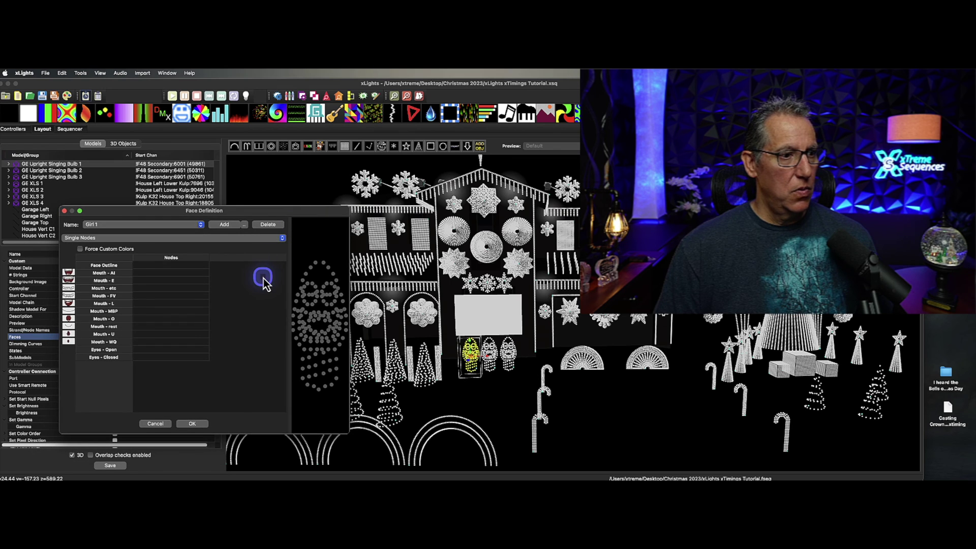
{"action": "left_click", "coordinate": [146, 238]}
{"action": "left_click", "coordinate": [149, 247]}
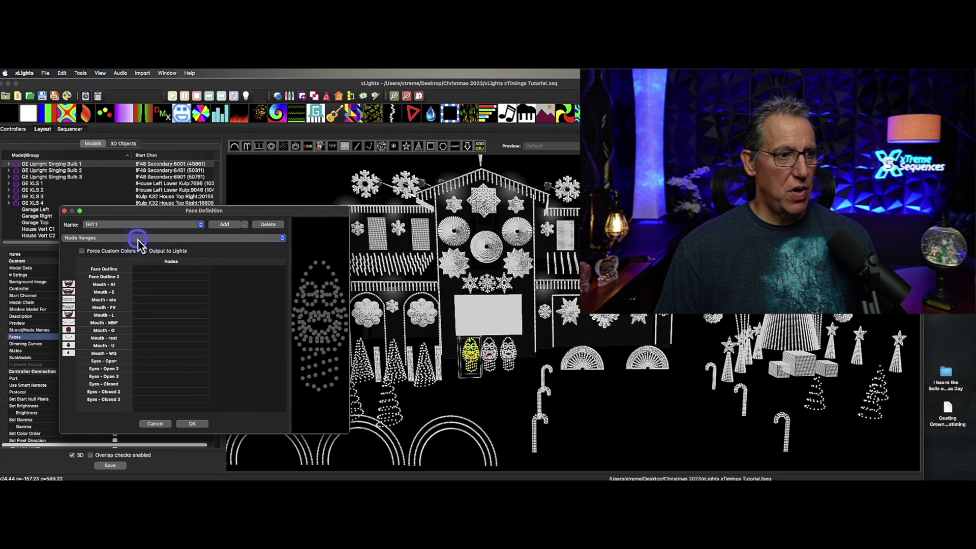
{"action": "left_click", "coordinate": [145, 225]}
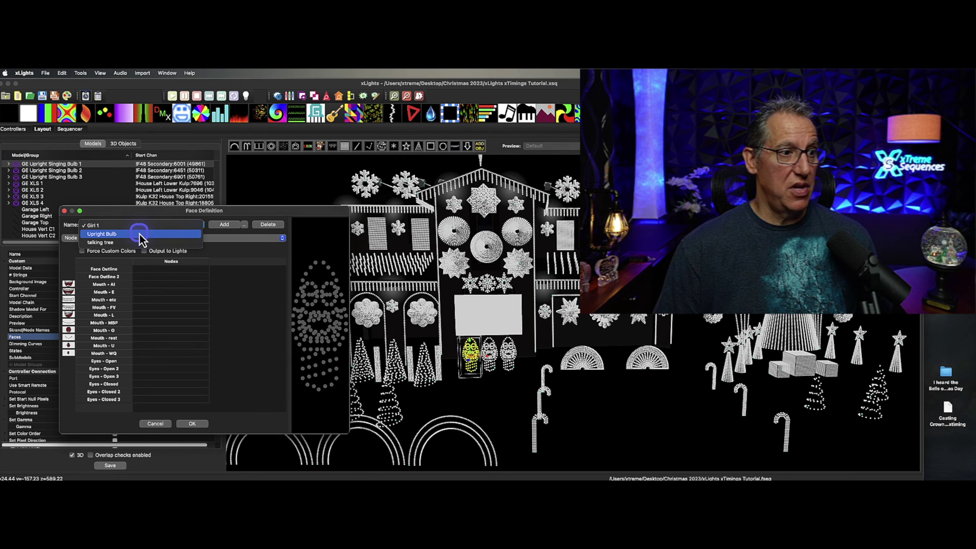
{"action": "left_click", "coordinate": [140, 234]}
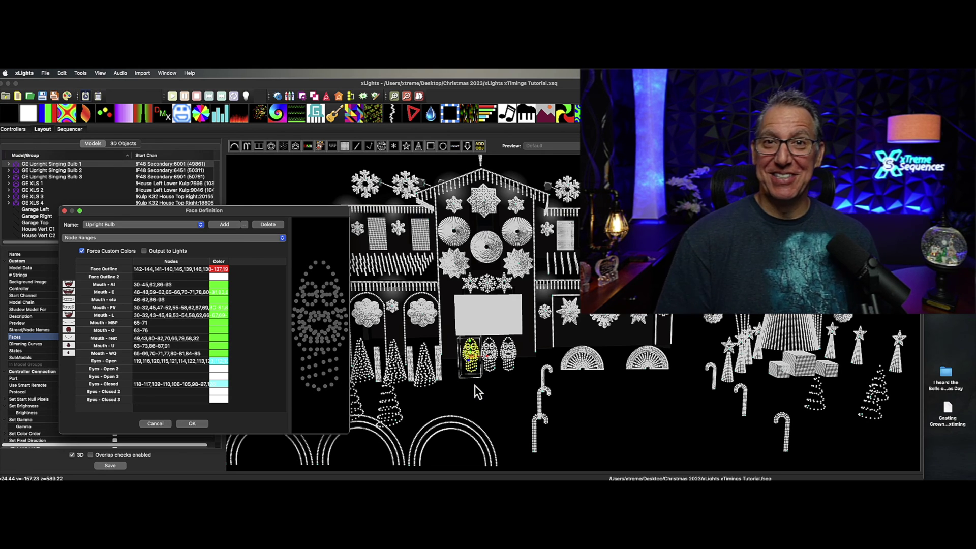
- Inspect the Upright Bulb node ranges and colours, then close the Face Definition window
{"action": "left_click", "coordinate": [229, 374]}
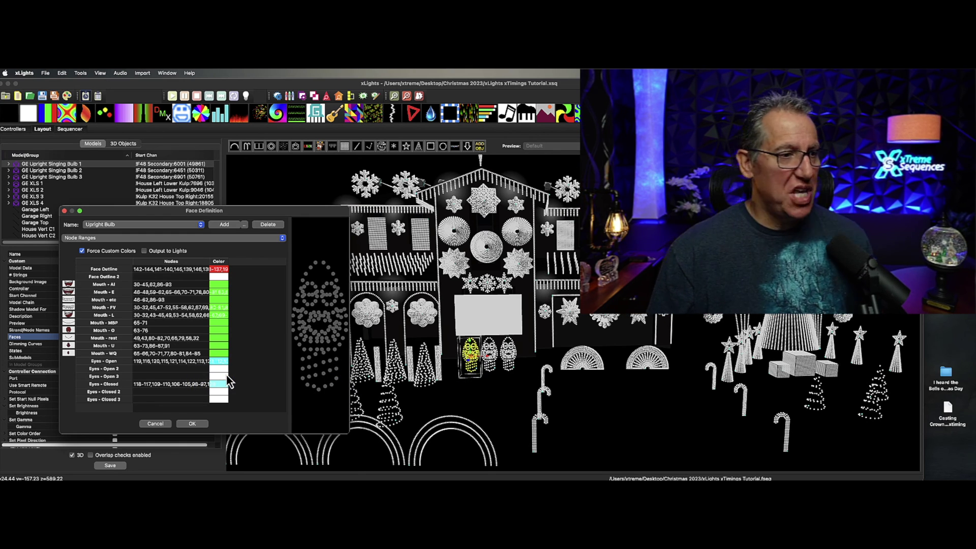
{"action": "left_click", "coordinate": [239, 338]}
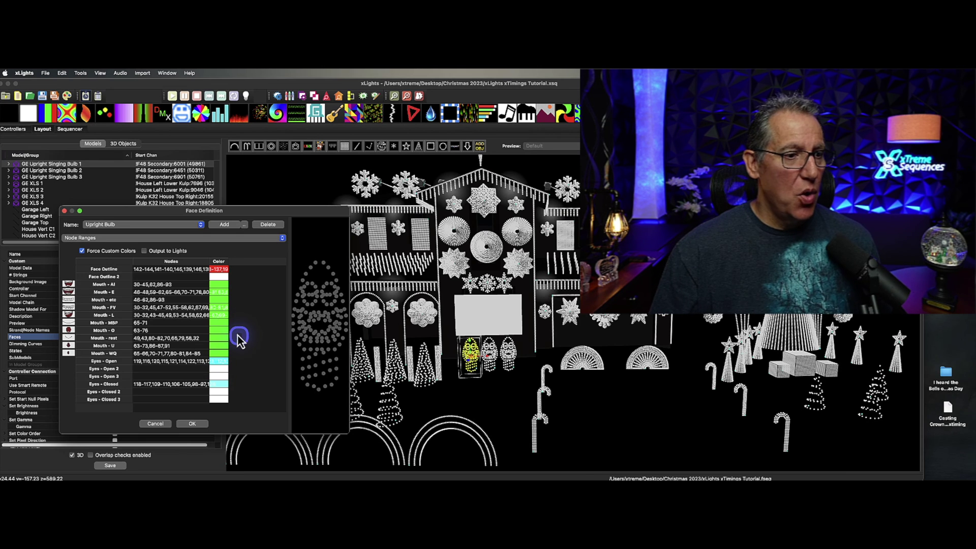
{"action": "left_click", "coordinate": [190, 425]}
{"action": "left_click", "coordinate": [156, 424]}
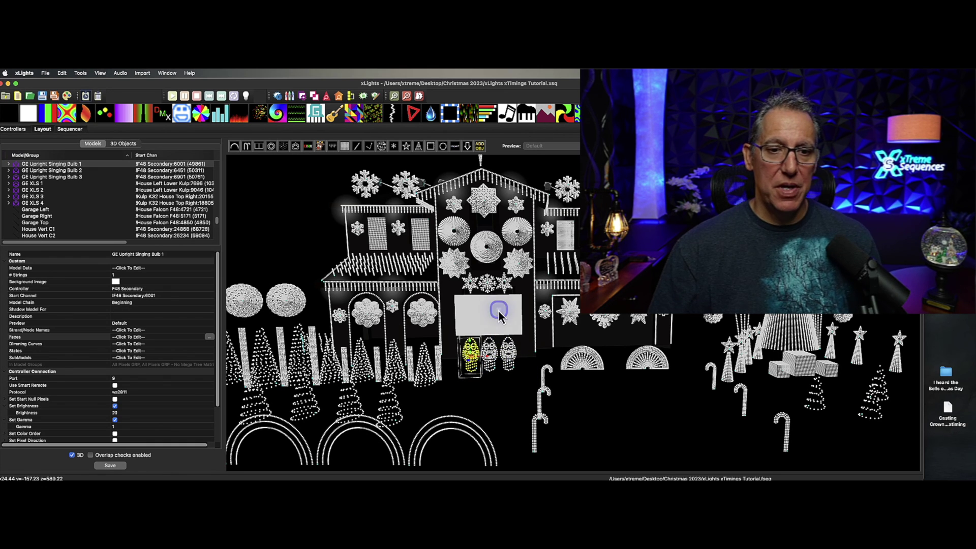
- Select the matrix in the layout and return to the Sequencer tab
{"action": "left_click", "coordinate": [488, 418]}
{"action": "left_click", "coordinate": [496, 312]}
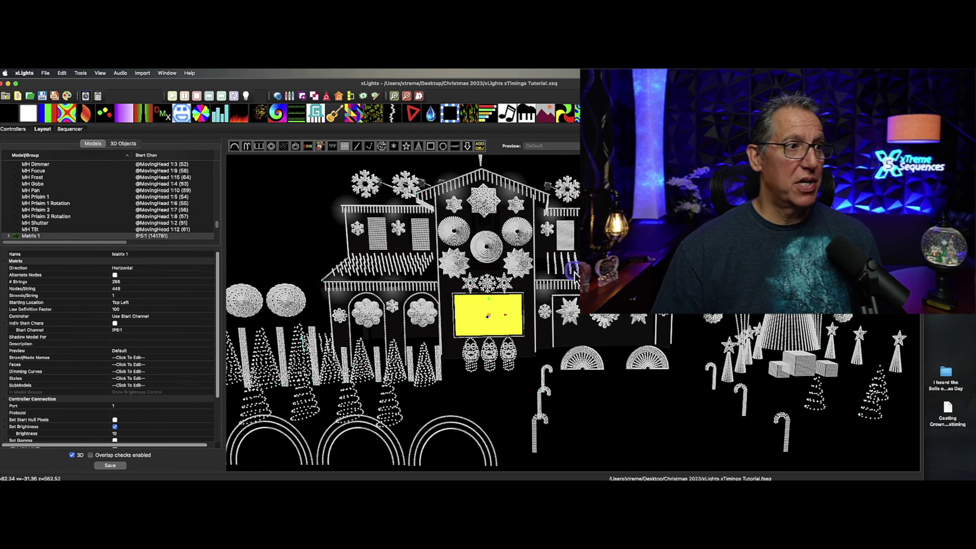
{"action": "left_click", "coordinate": [69, 128]}
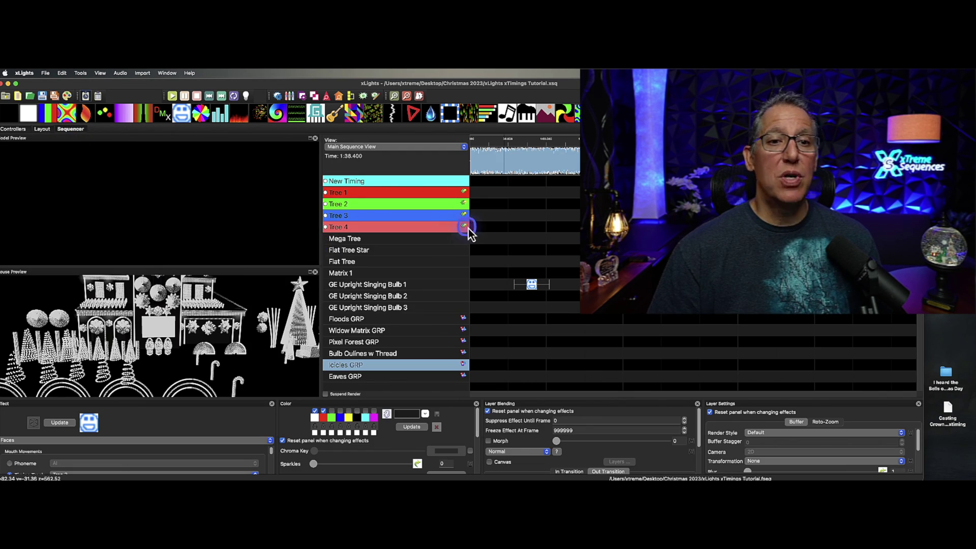